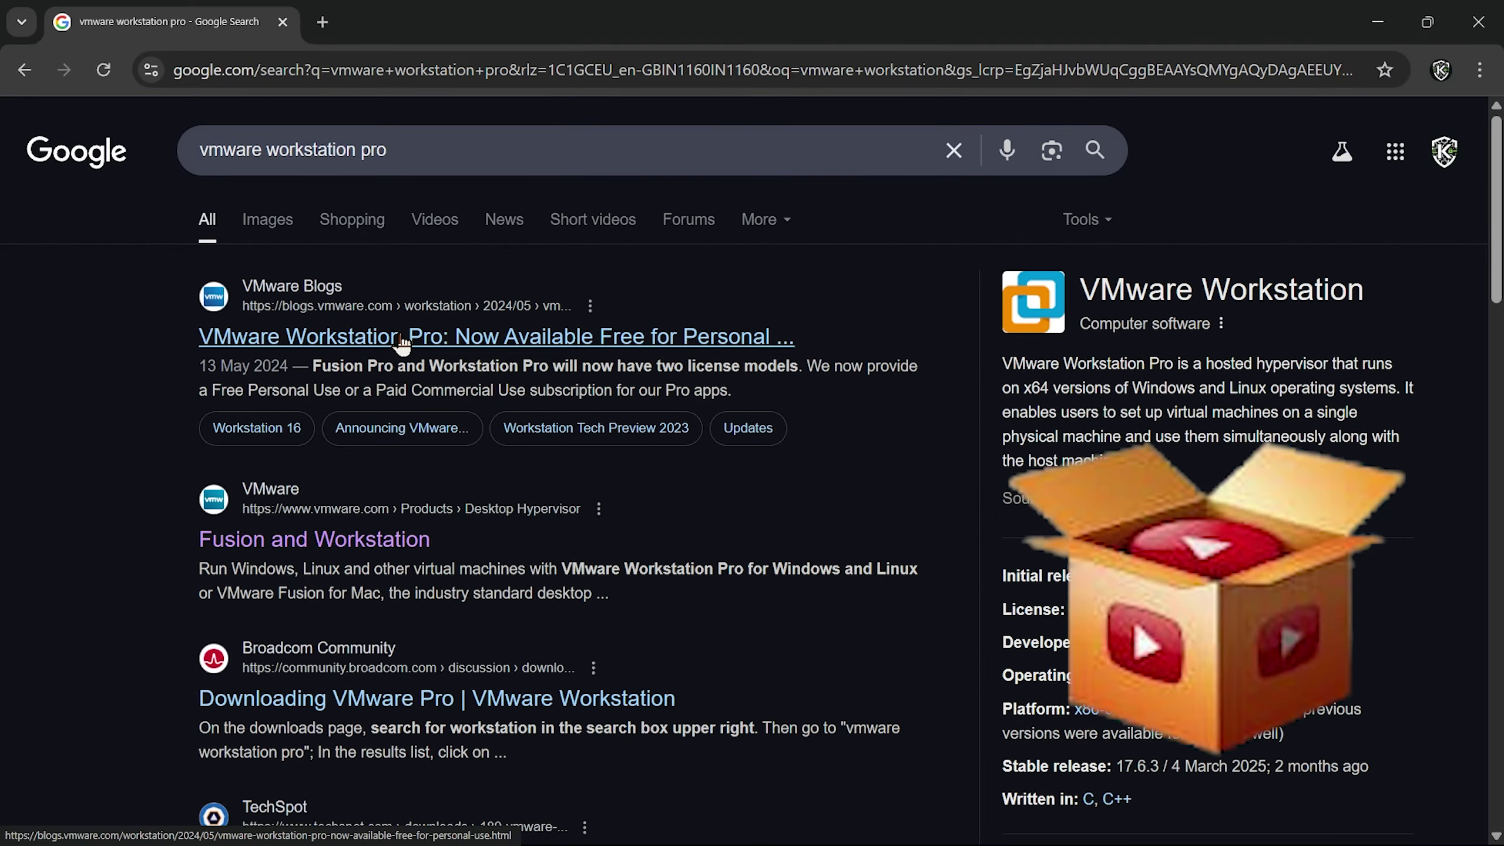
Open the VMware Blogs article on Workstation Pro being free for personal use, and enter the account username in Broadcom's sign-in form.
left_click(401, 339)
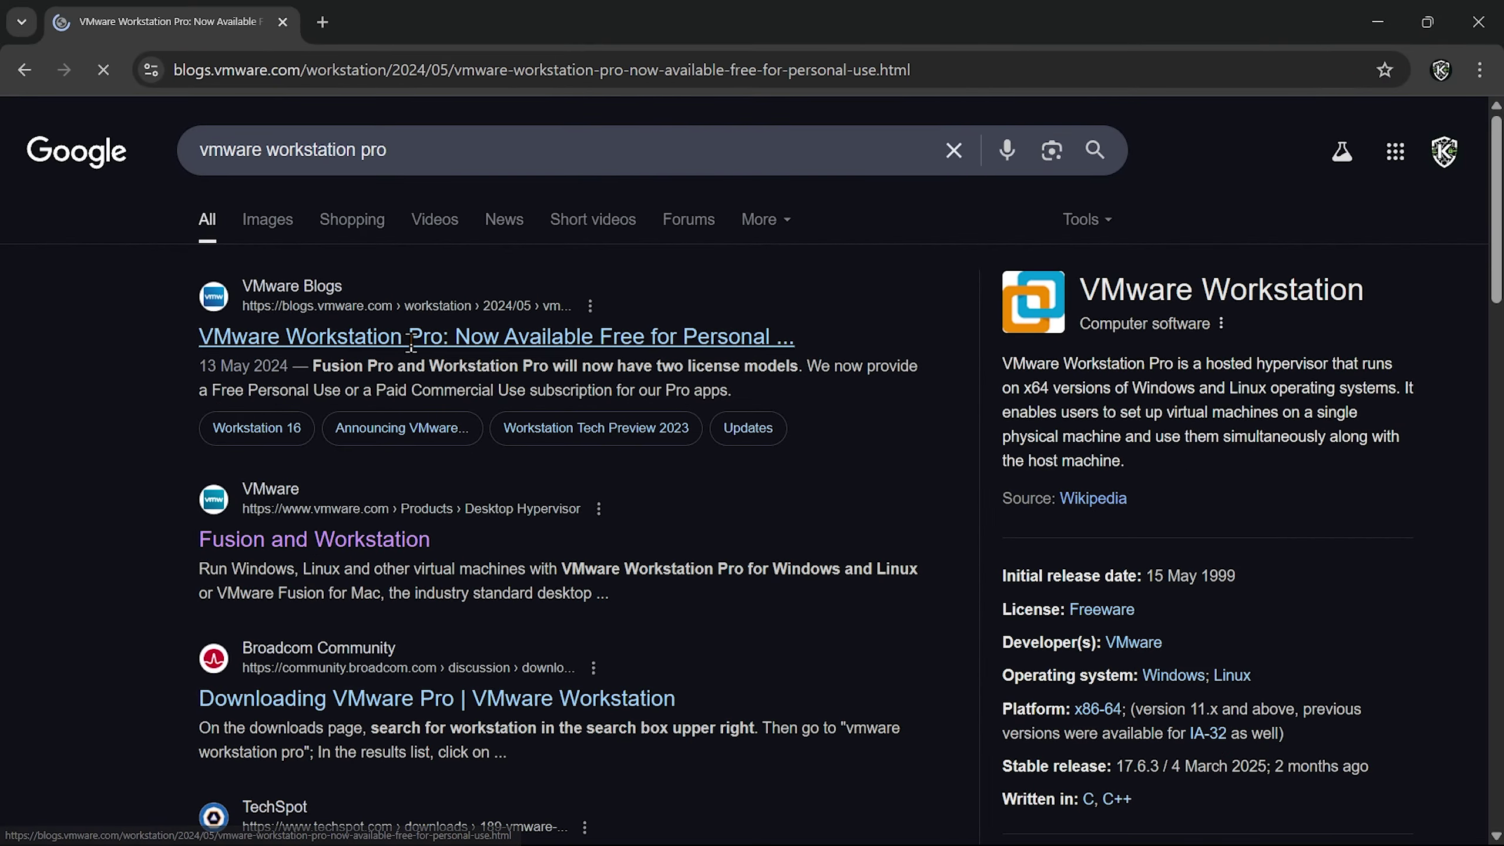
scroll(809, 400, "down", 20)
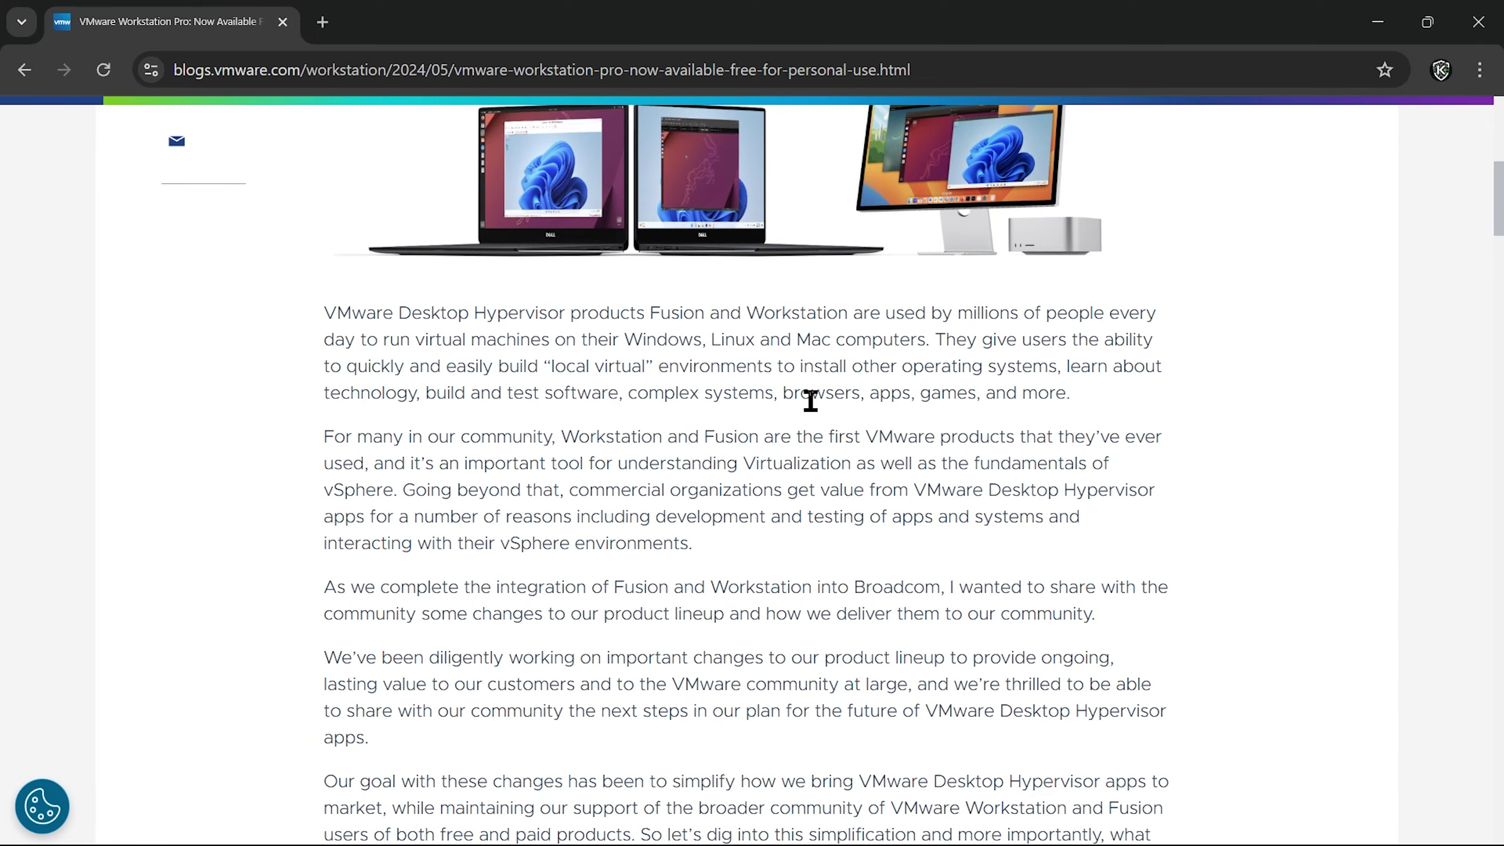
scroll(808, 400, "up", 5)
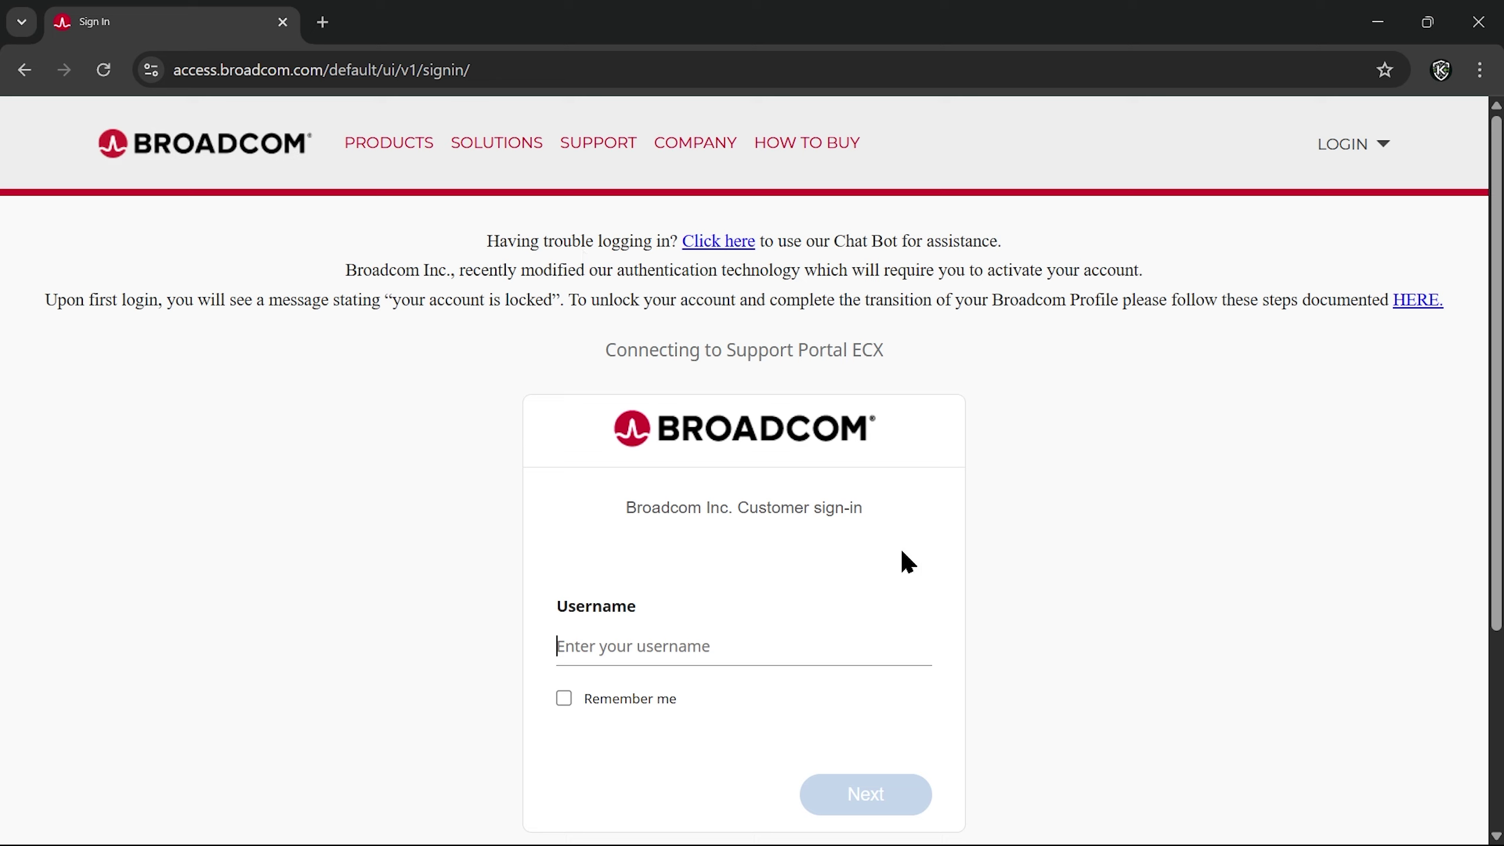
key("ctrl+v")
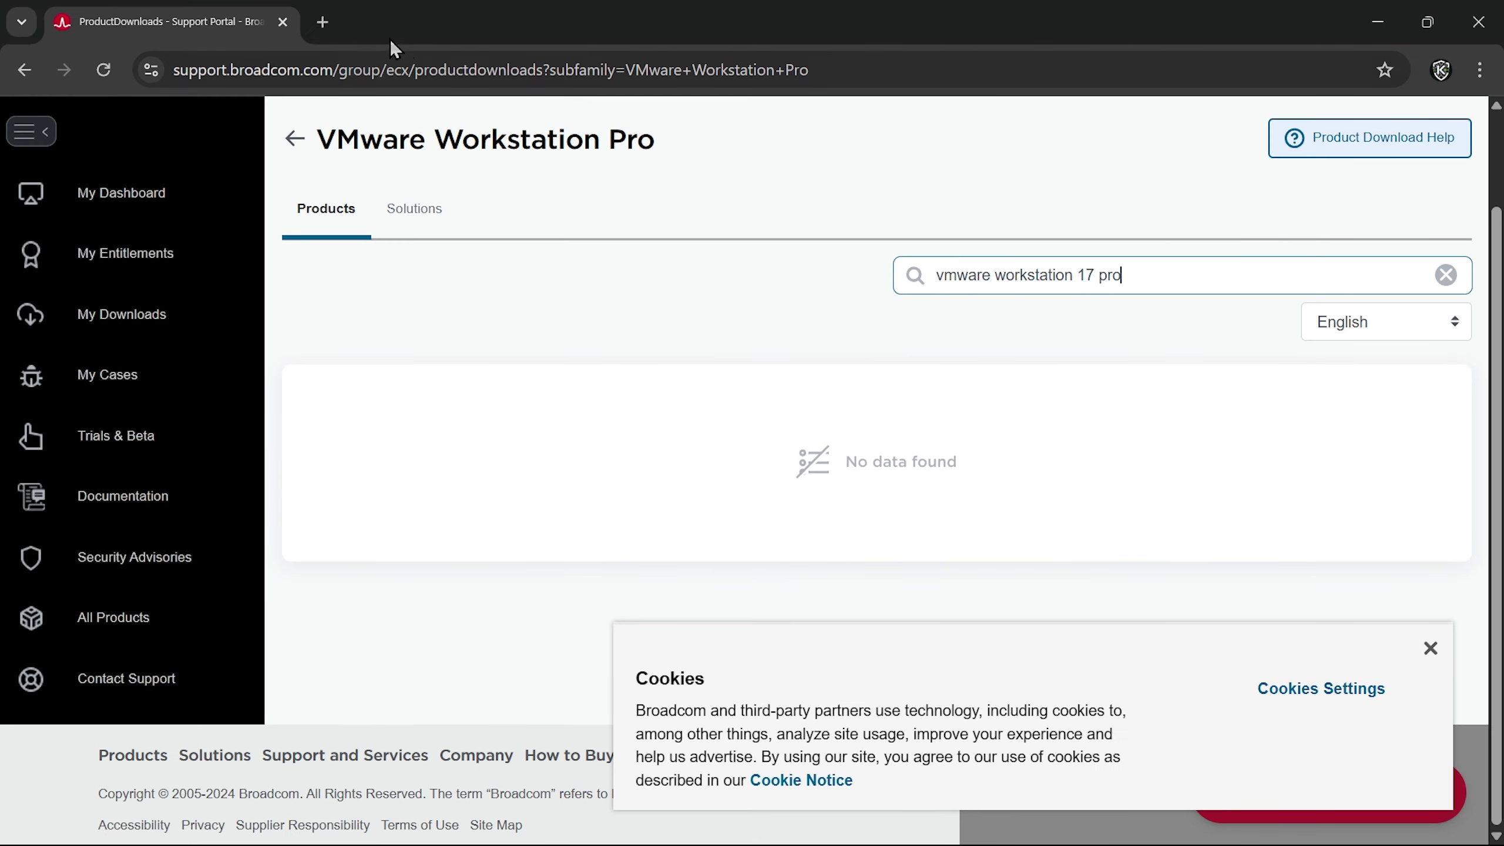
Load Broadcom's product downloads page for VMware Workstation Pro with freeDownloads=true in a new tab, and dismiss the cookie notice.
left_click(323, 22)
type("https://support.broadcom.com/group/ecx/productdownloads?subfamily=VMware%20Workstation%20Pro&freeDownloads=true")
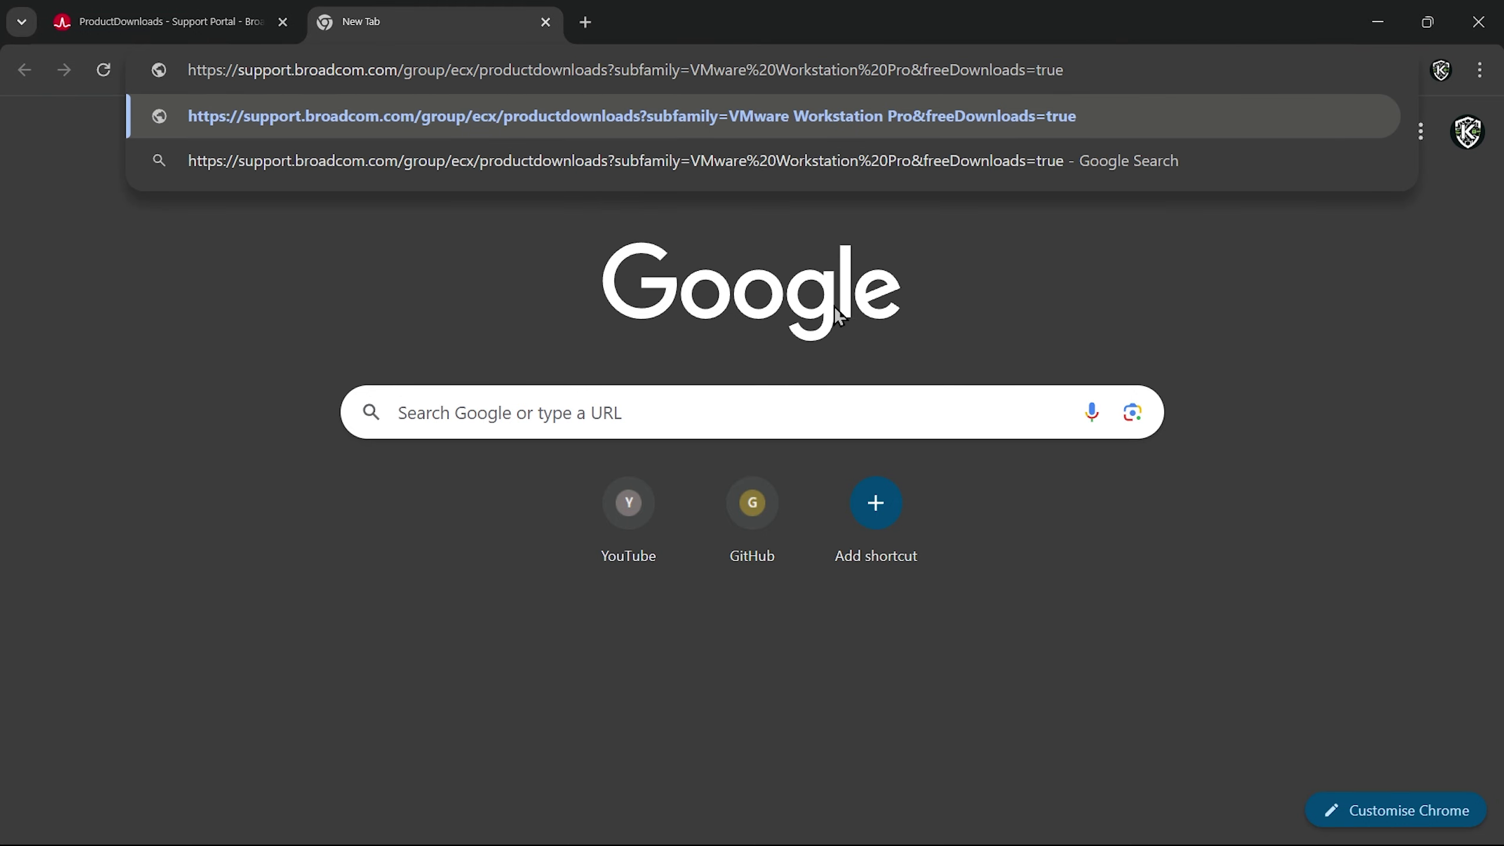
key("Return")
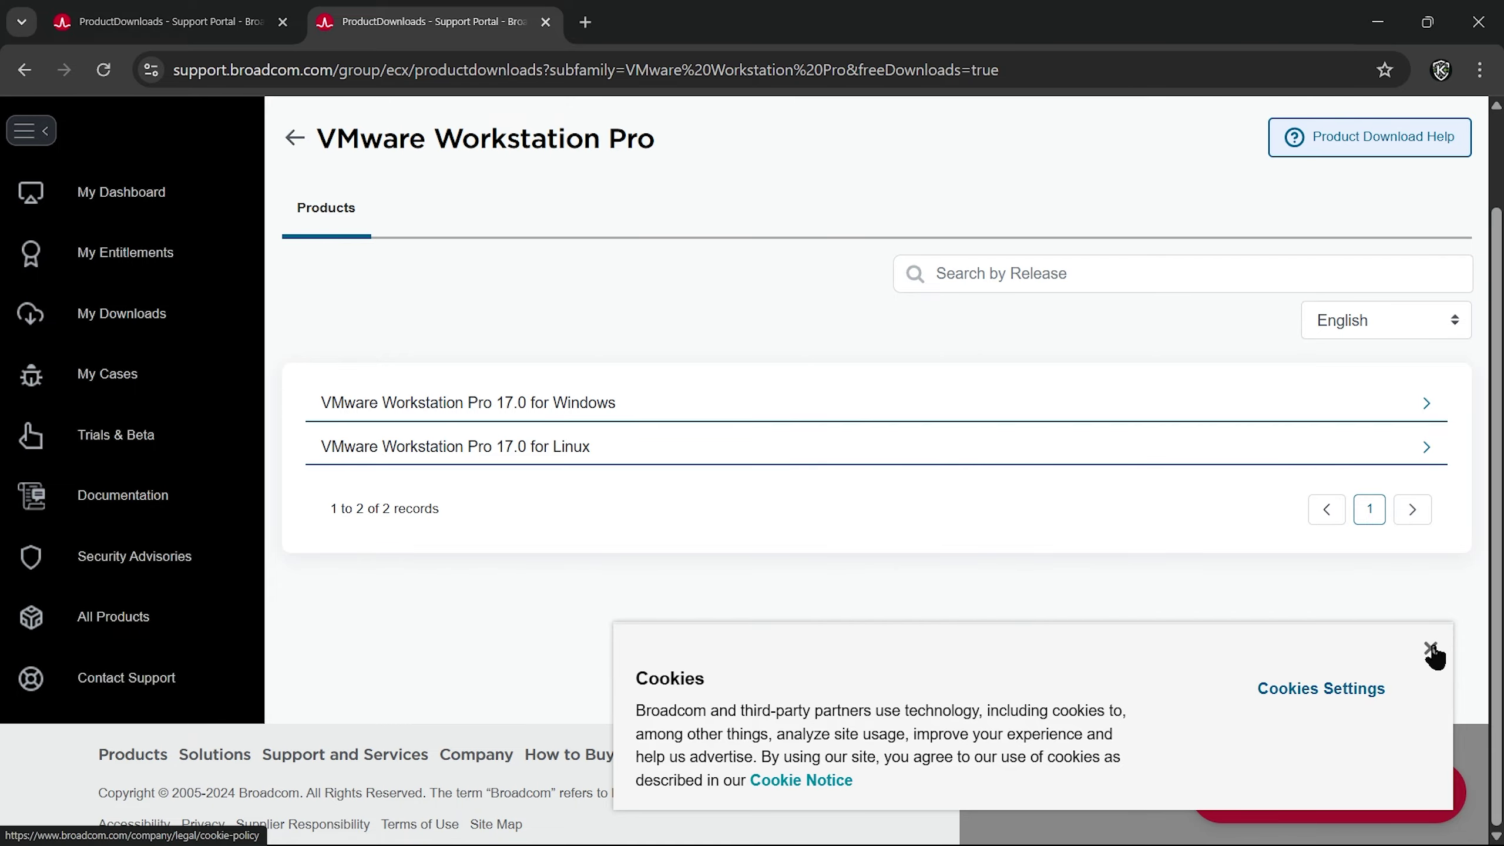
left_click(1431, 649)
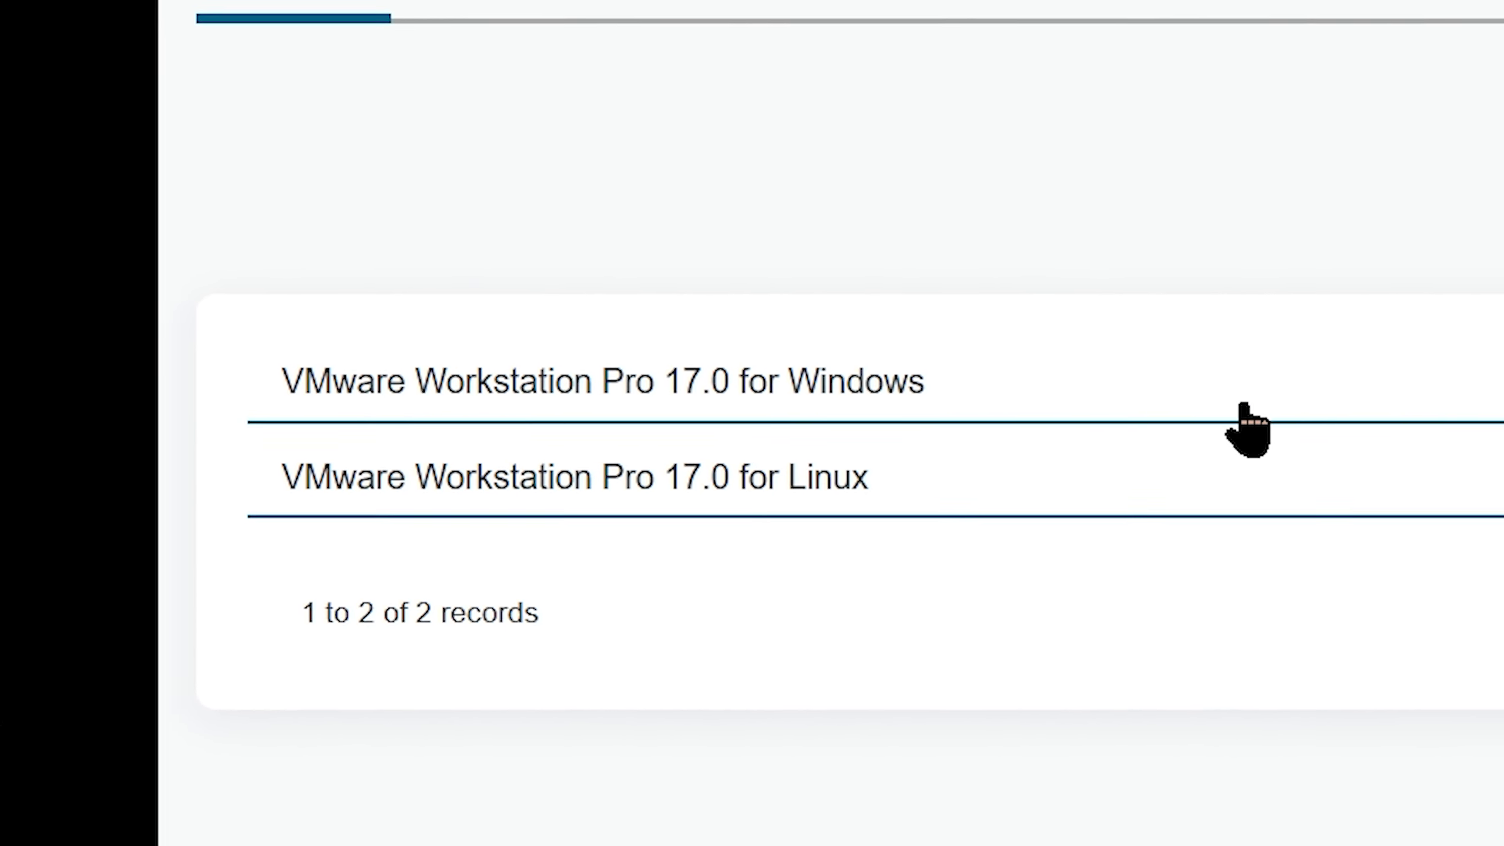
Download the 17.6.3 release installer of VMware Workstation Pro 17.0 for Windows and check the download's progress.
left_click(1422, 405)
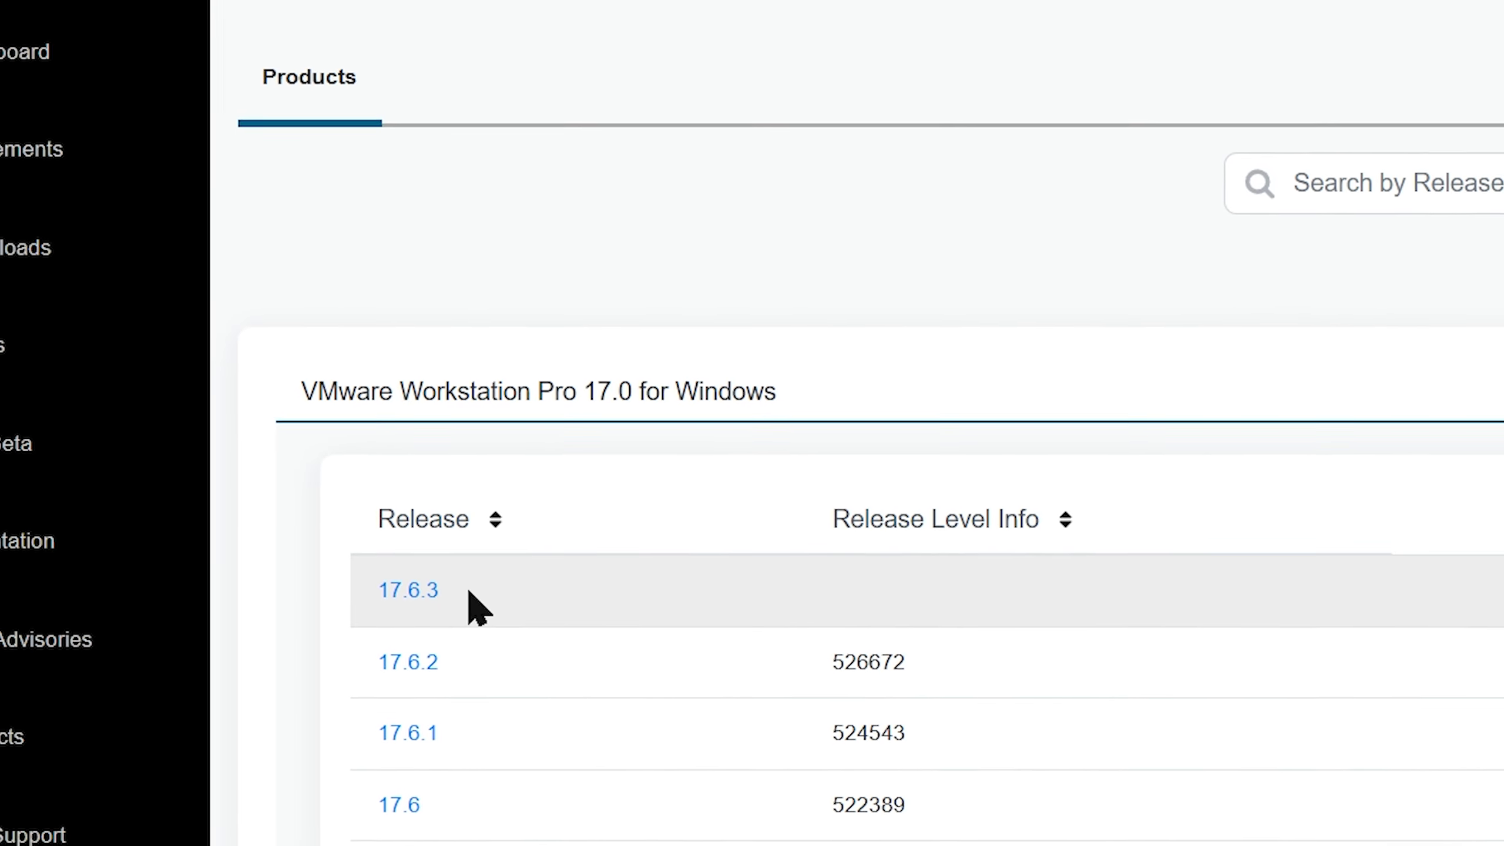
left_click(394, 545)
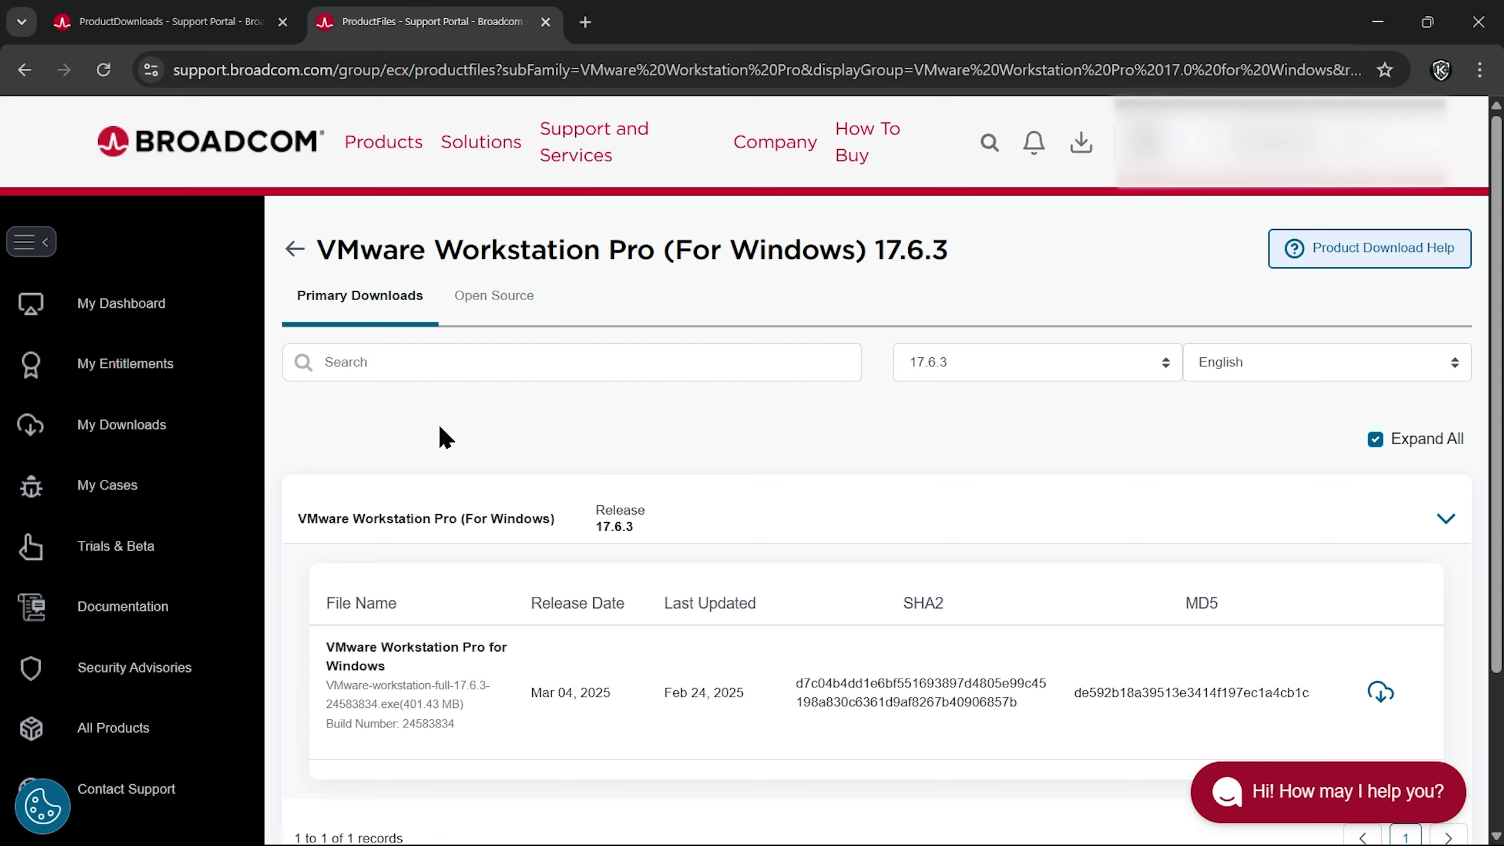
left_click(1380, 694)
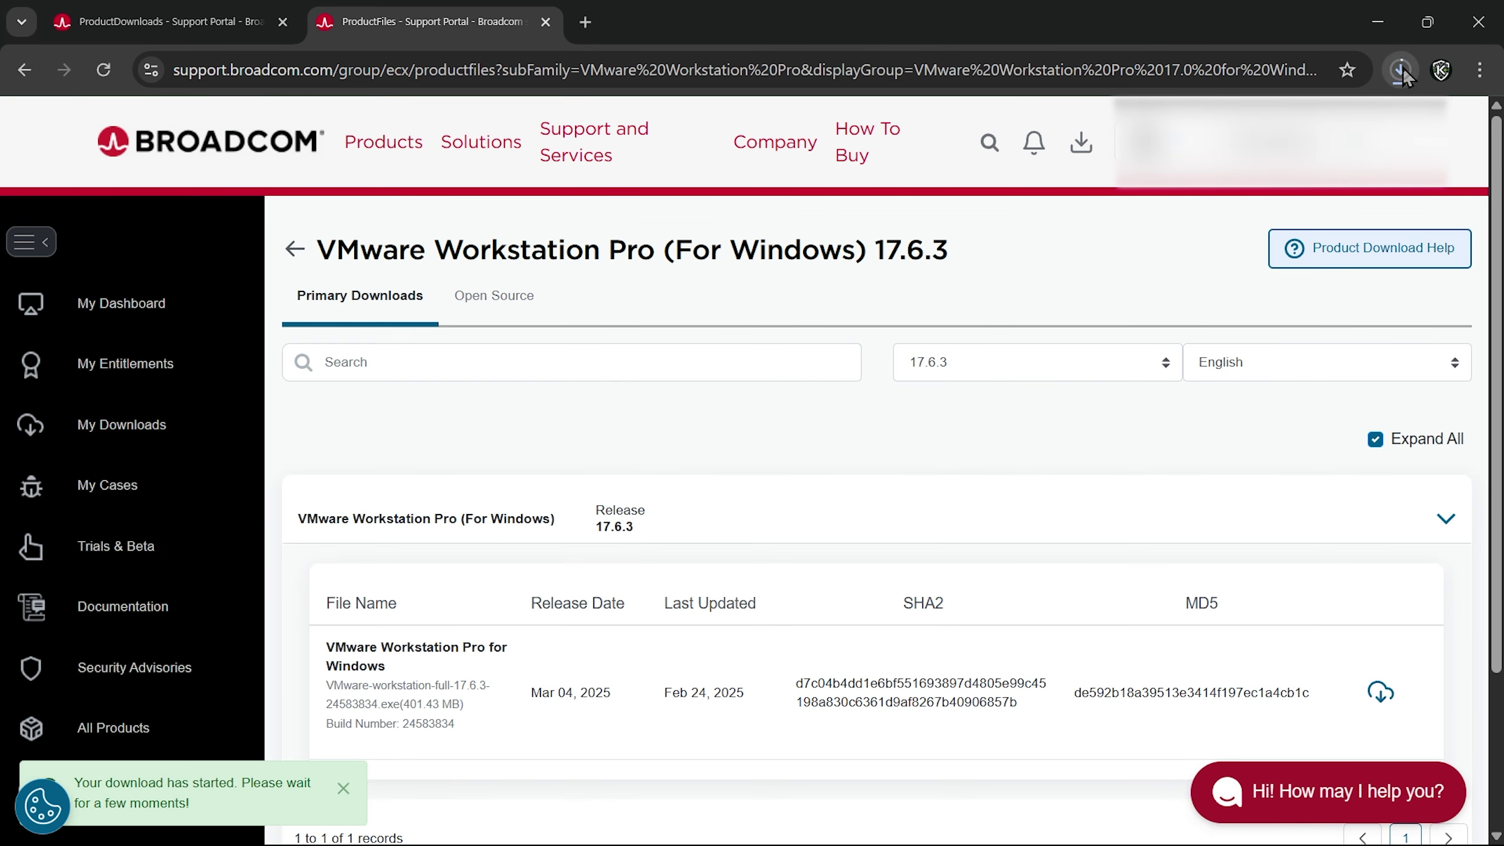
left_click(1402, 70)
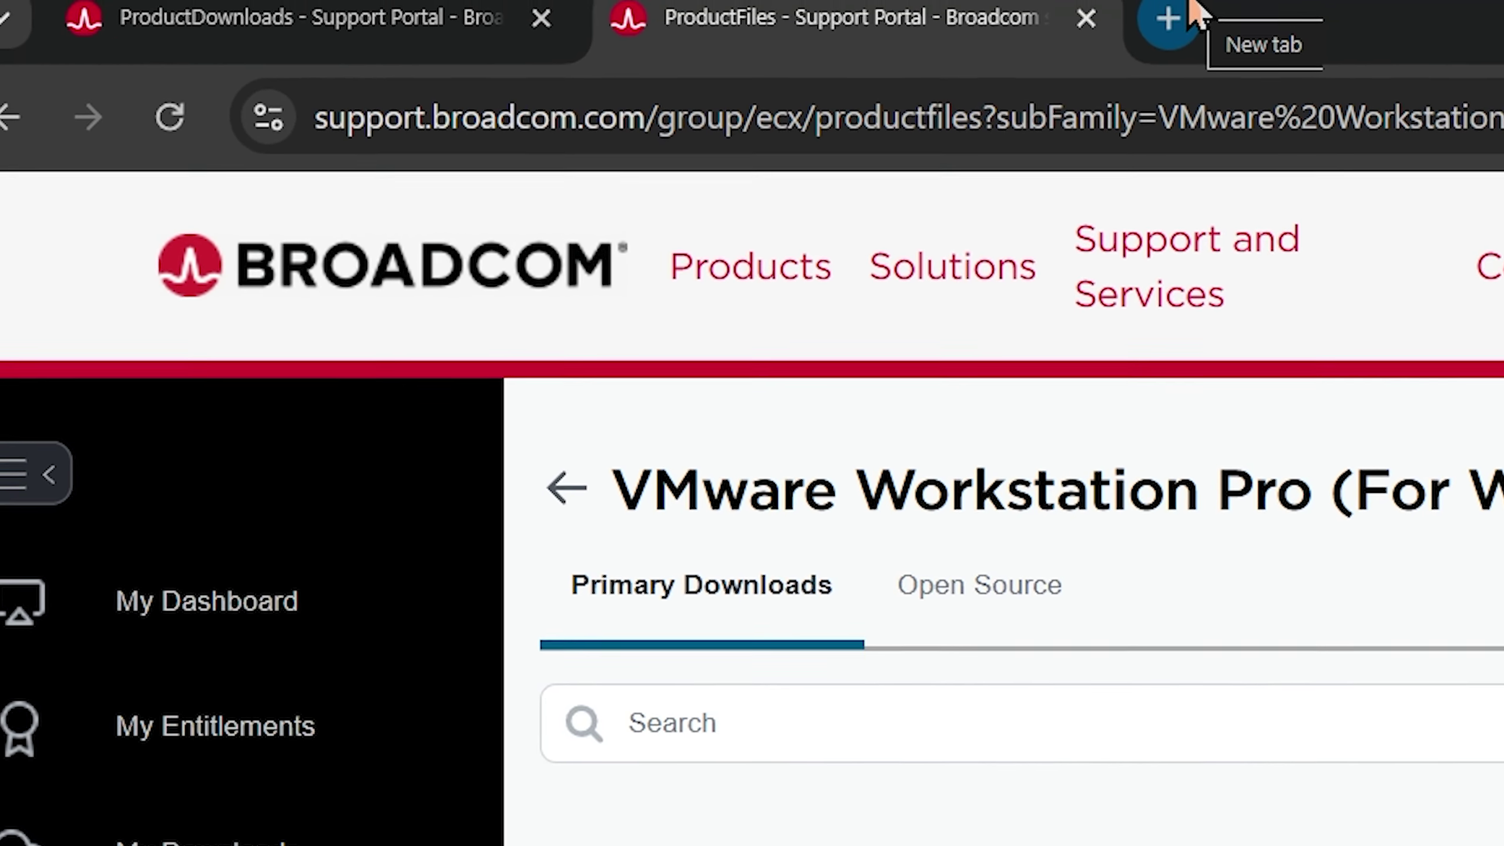
Search Google for "kali linux" in a new tab and open the Download / Get Kali page of kali.org.
left_click(1113, 5)
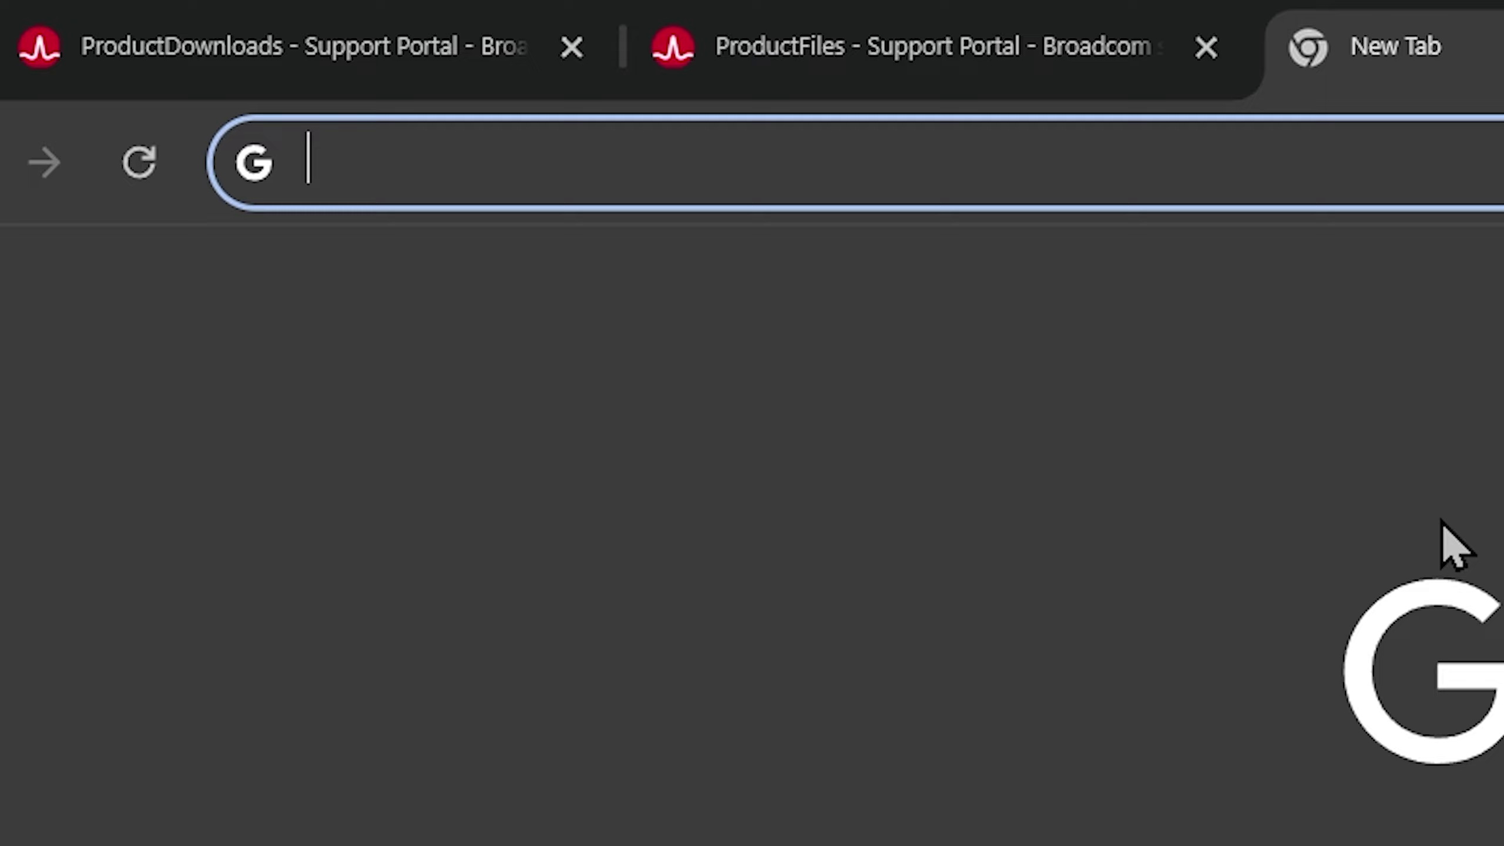
type("k")
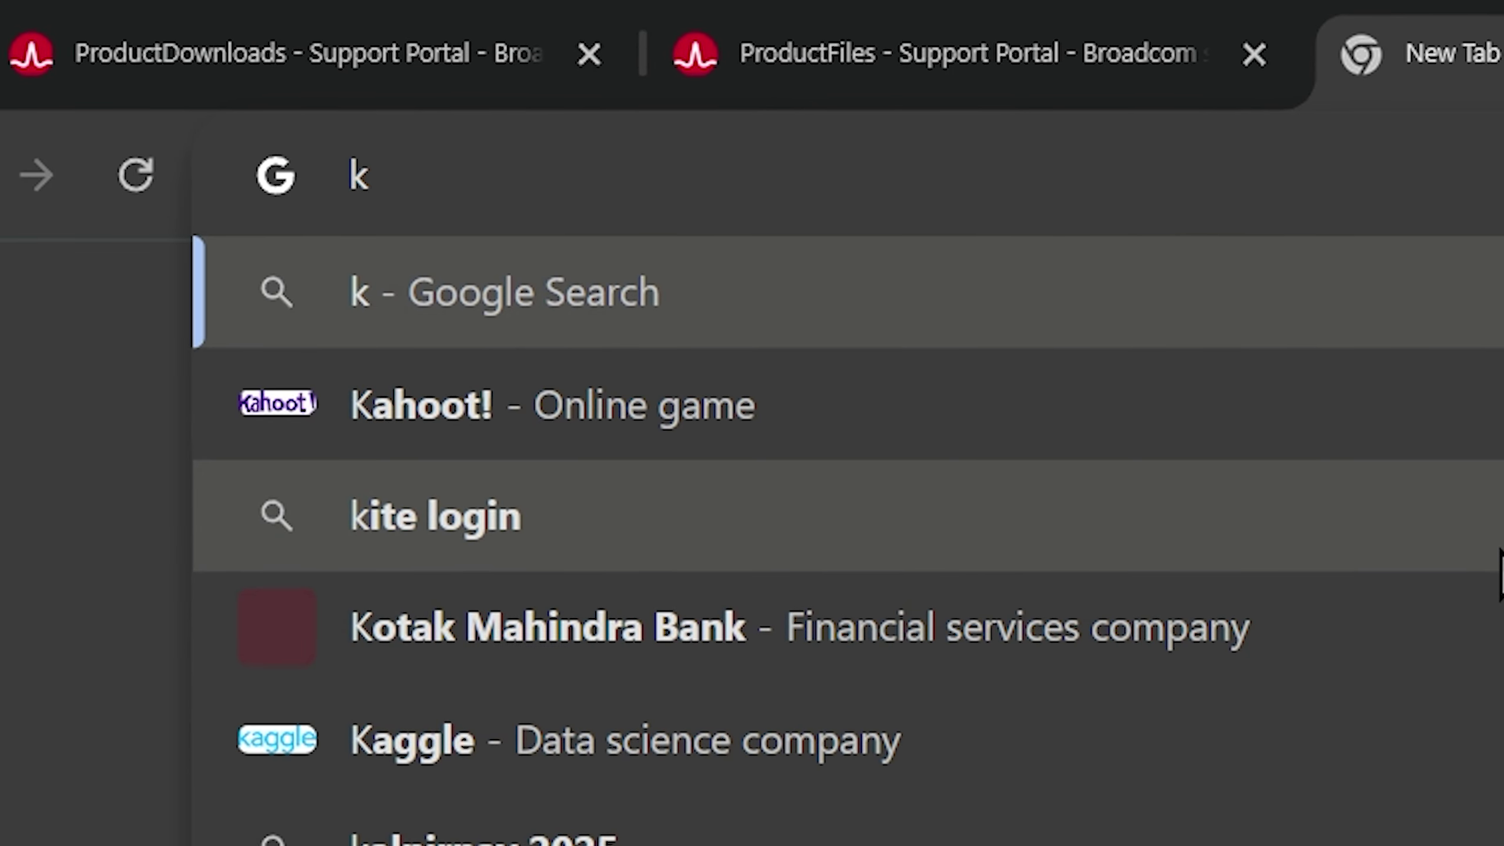
type("ali linux")
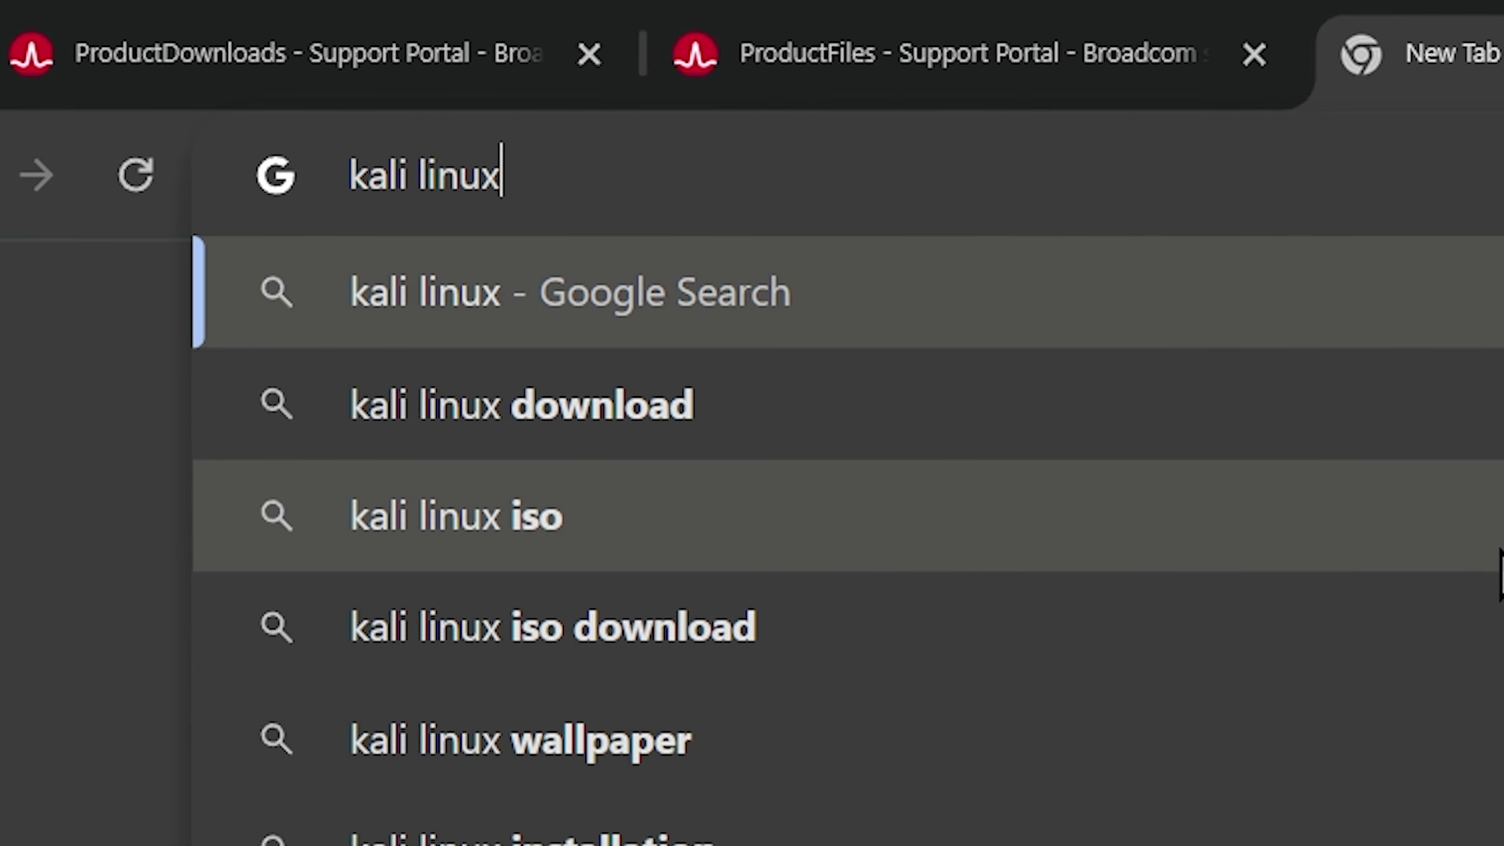
key("Return")
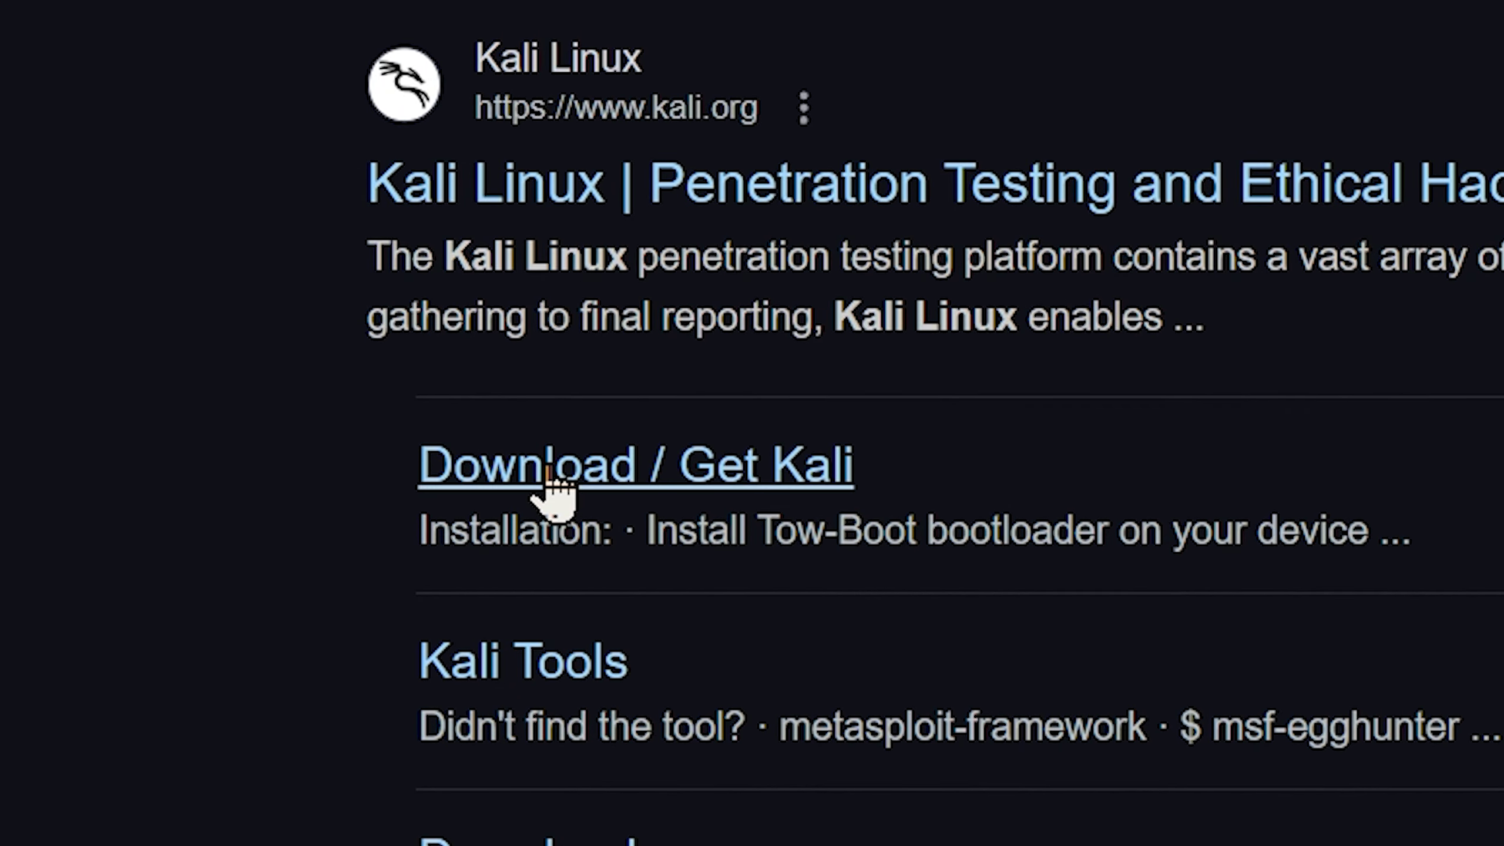
left_click(549, 474)
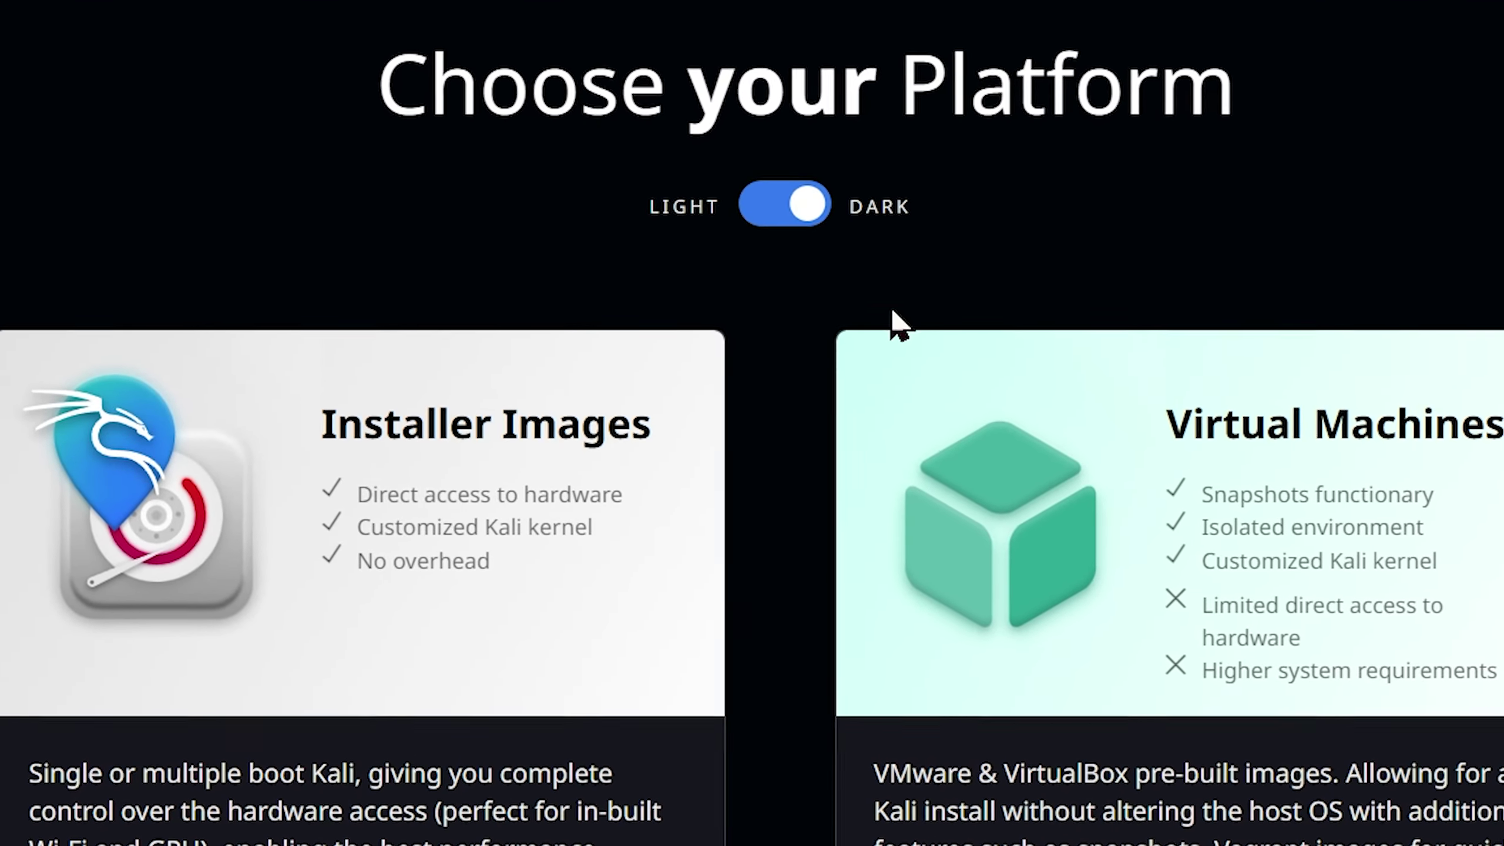
Choose Kali's Installer Images platform, download the recommended x86_64 Installer image, and check the recent downloads.
scroll(879, 314, "down", 5)
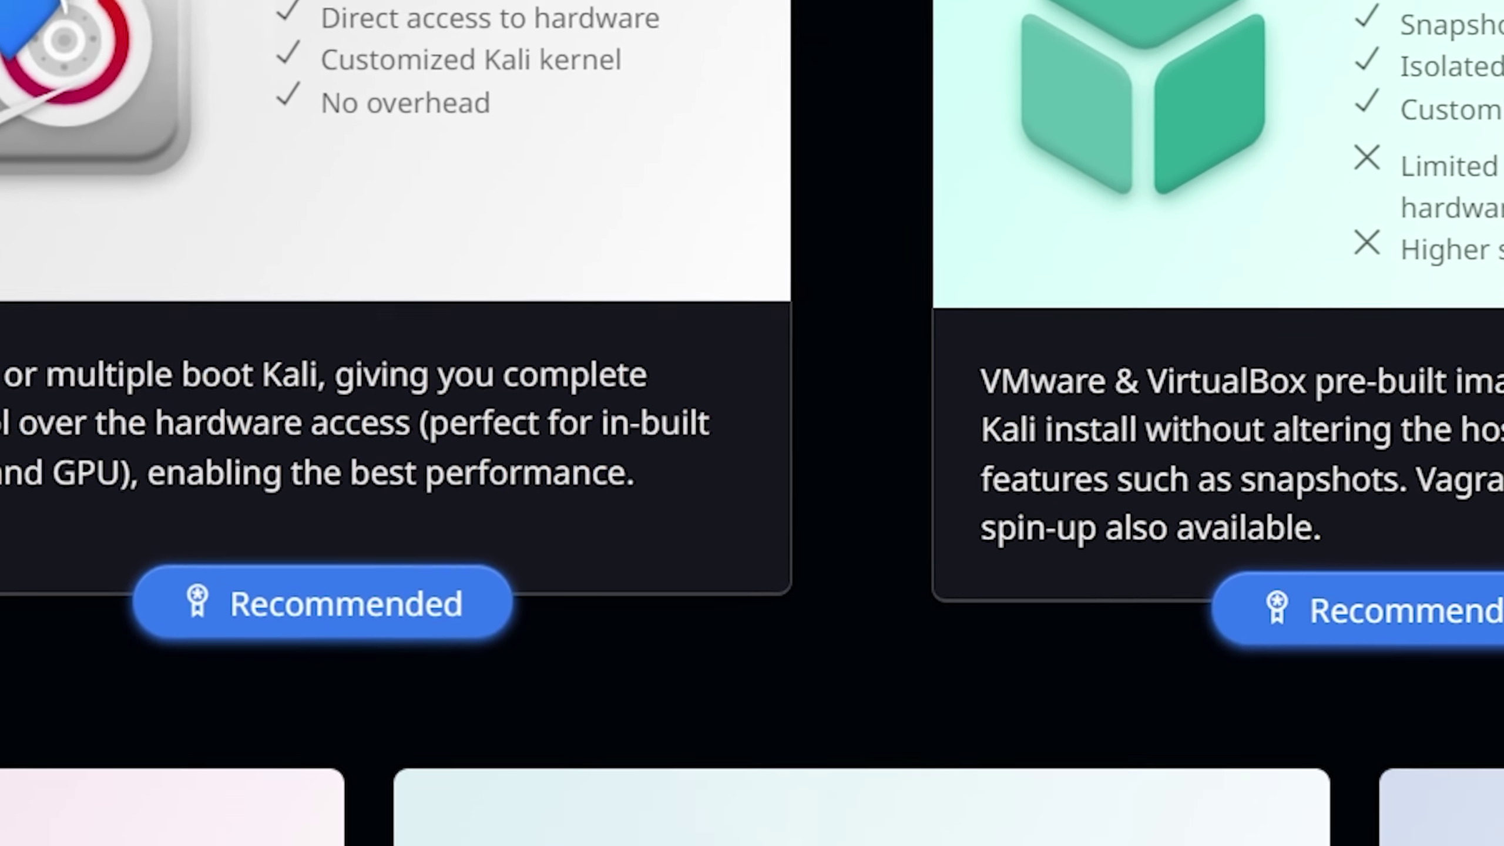
left_click(346, 101)
scroll(1333, 319, "down", 10)
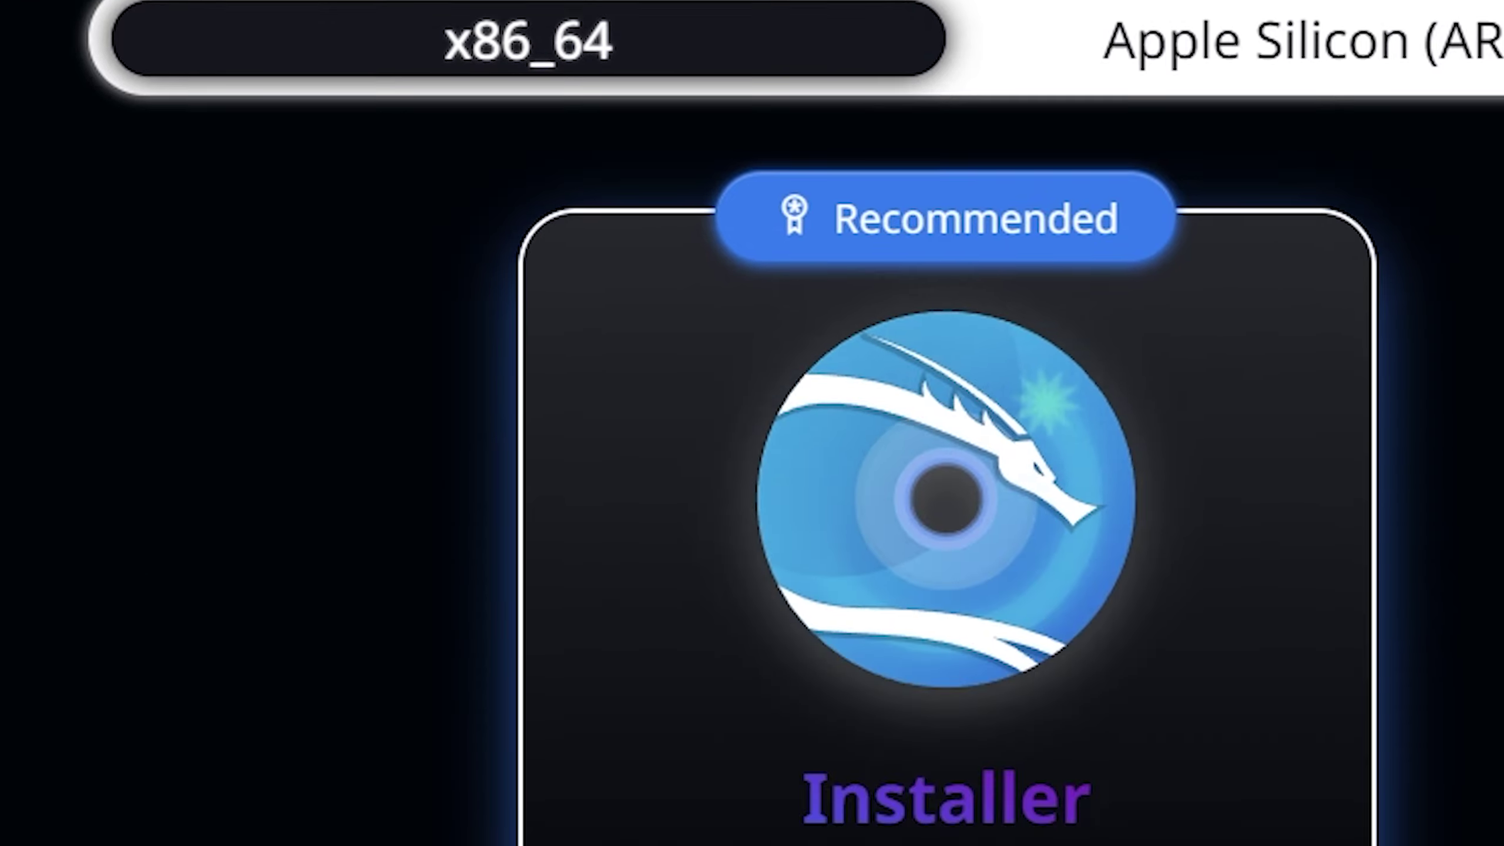
scroll(829, 415, "down", 5)
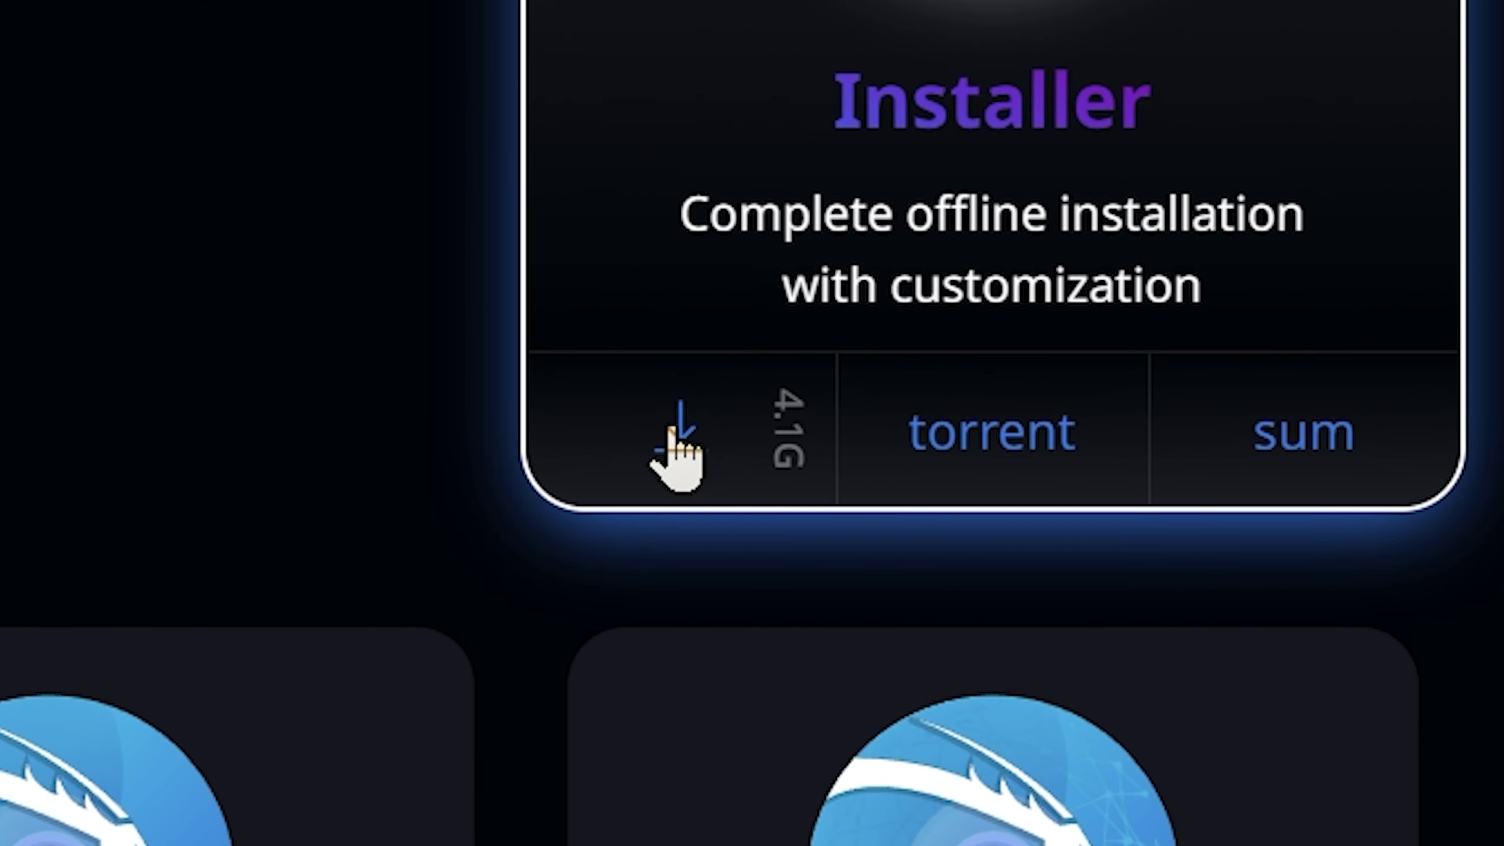
left_click(681, 427)
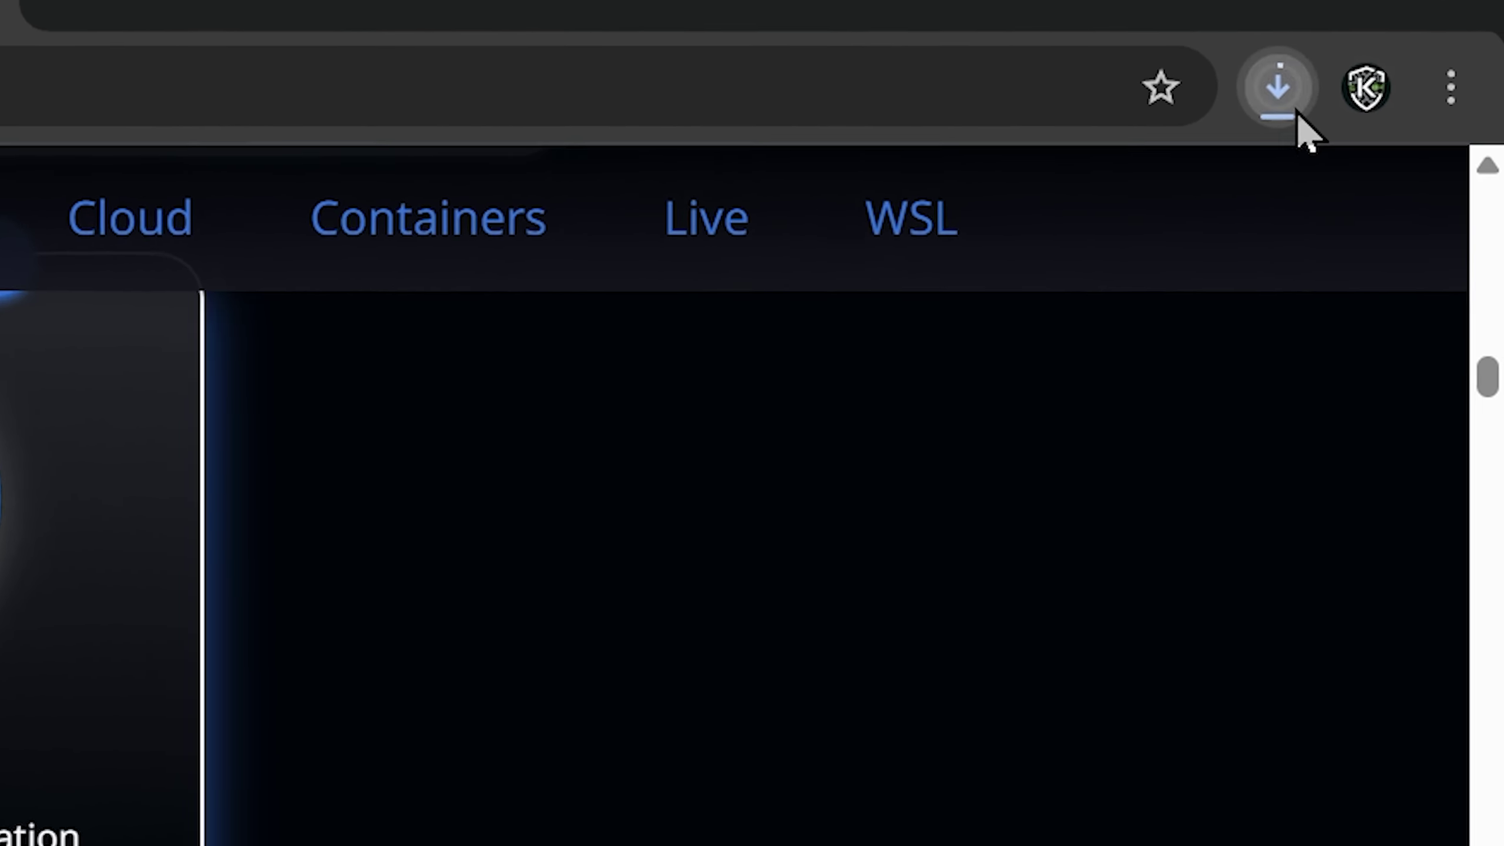
left_click(1378, 76)
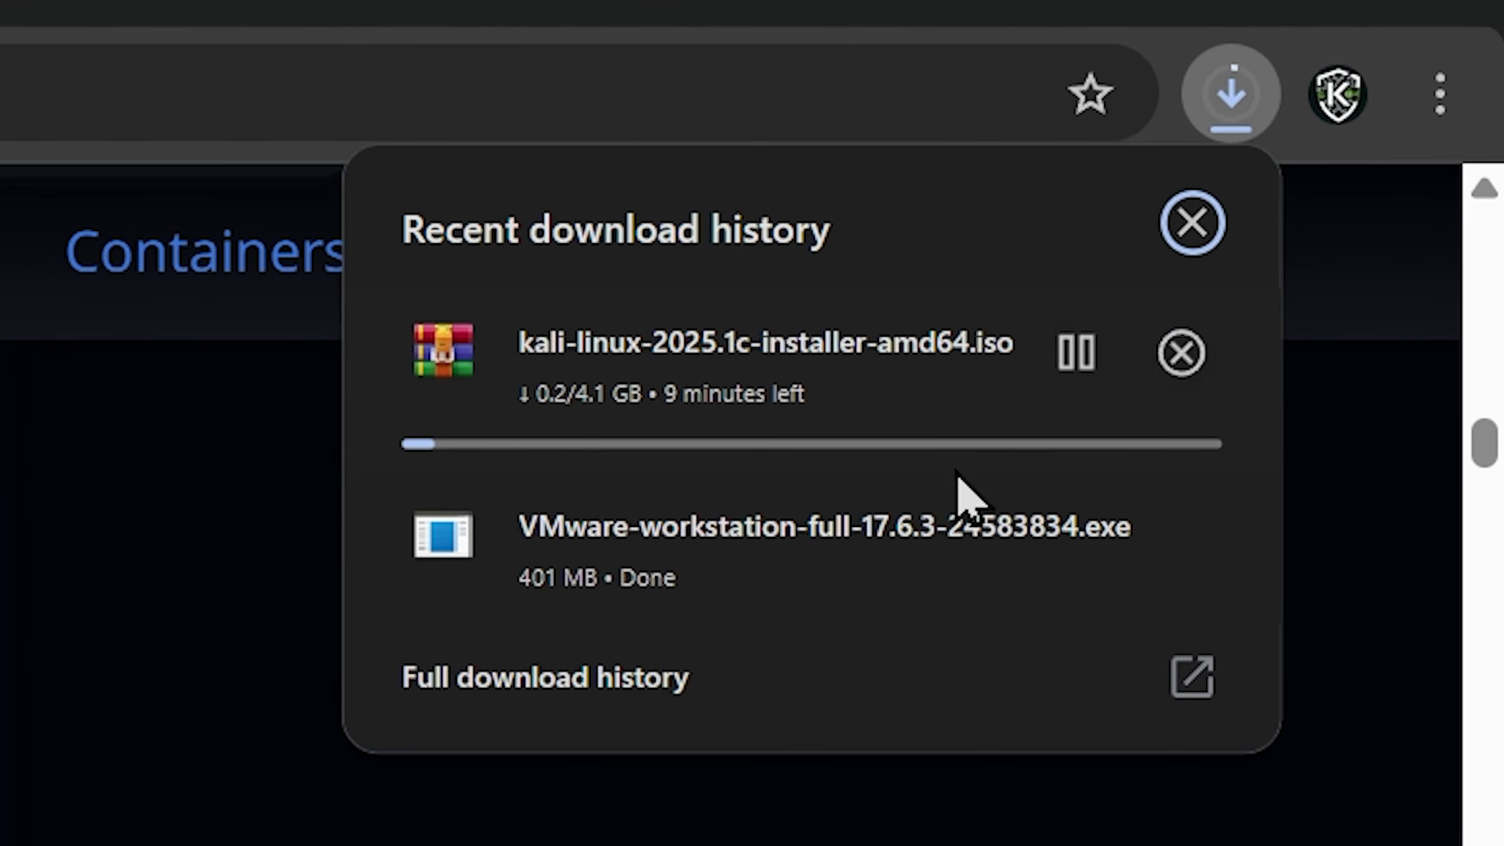
Run the downloaded VMware-workstation-full-17.6.3-24583834.exe installer and proceed through the wizard to the Custom Setup page.
left_click(1171, 281)
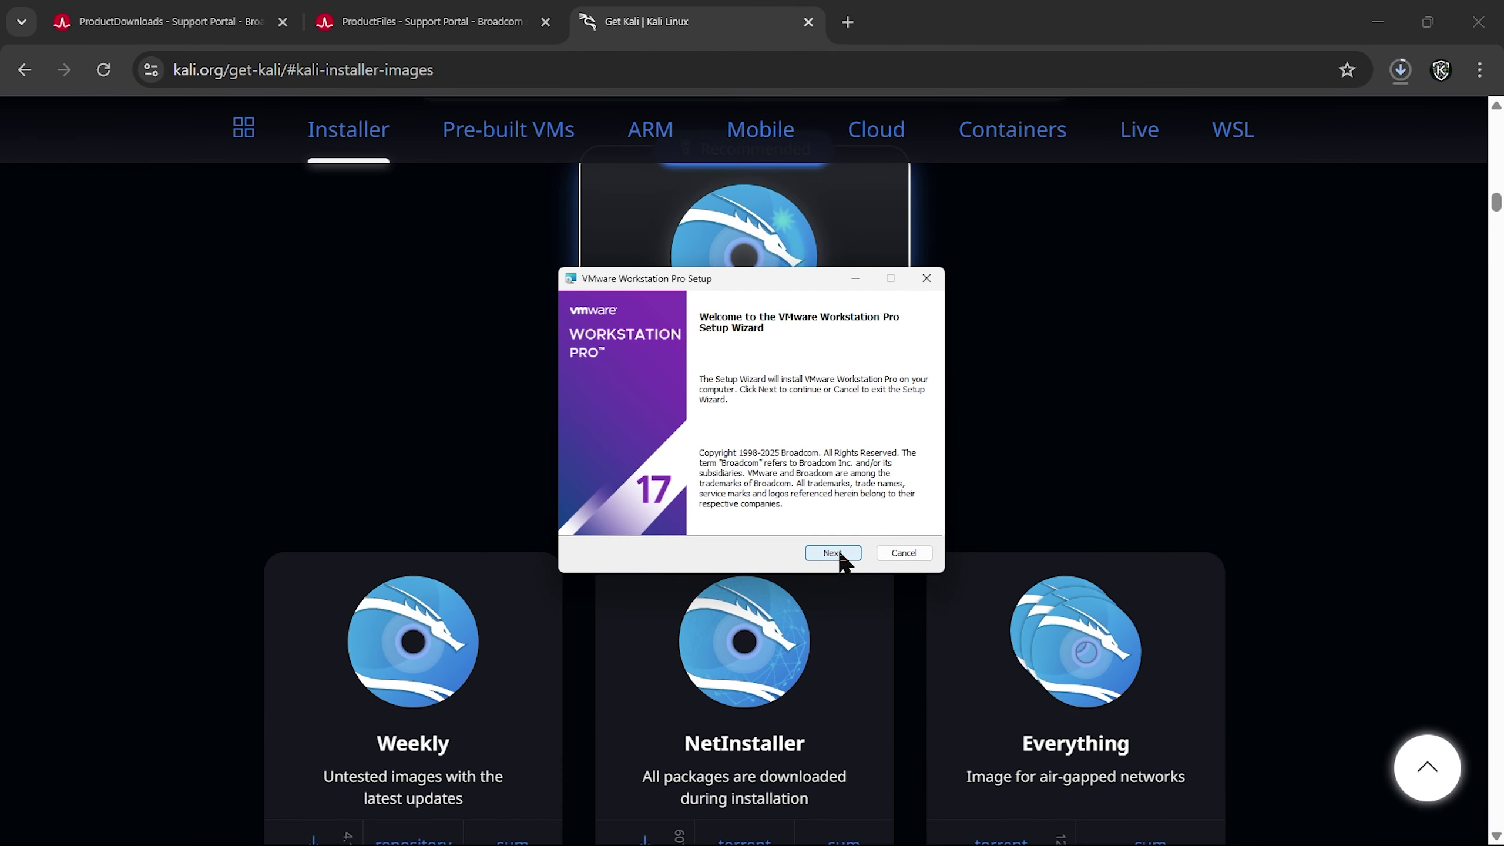
left_click(840, 554)
left_click(651, 517)
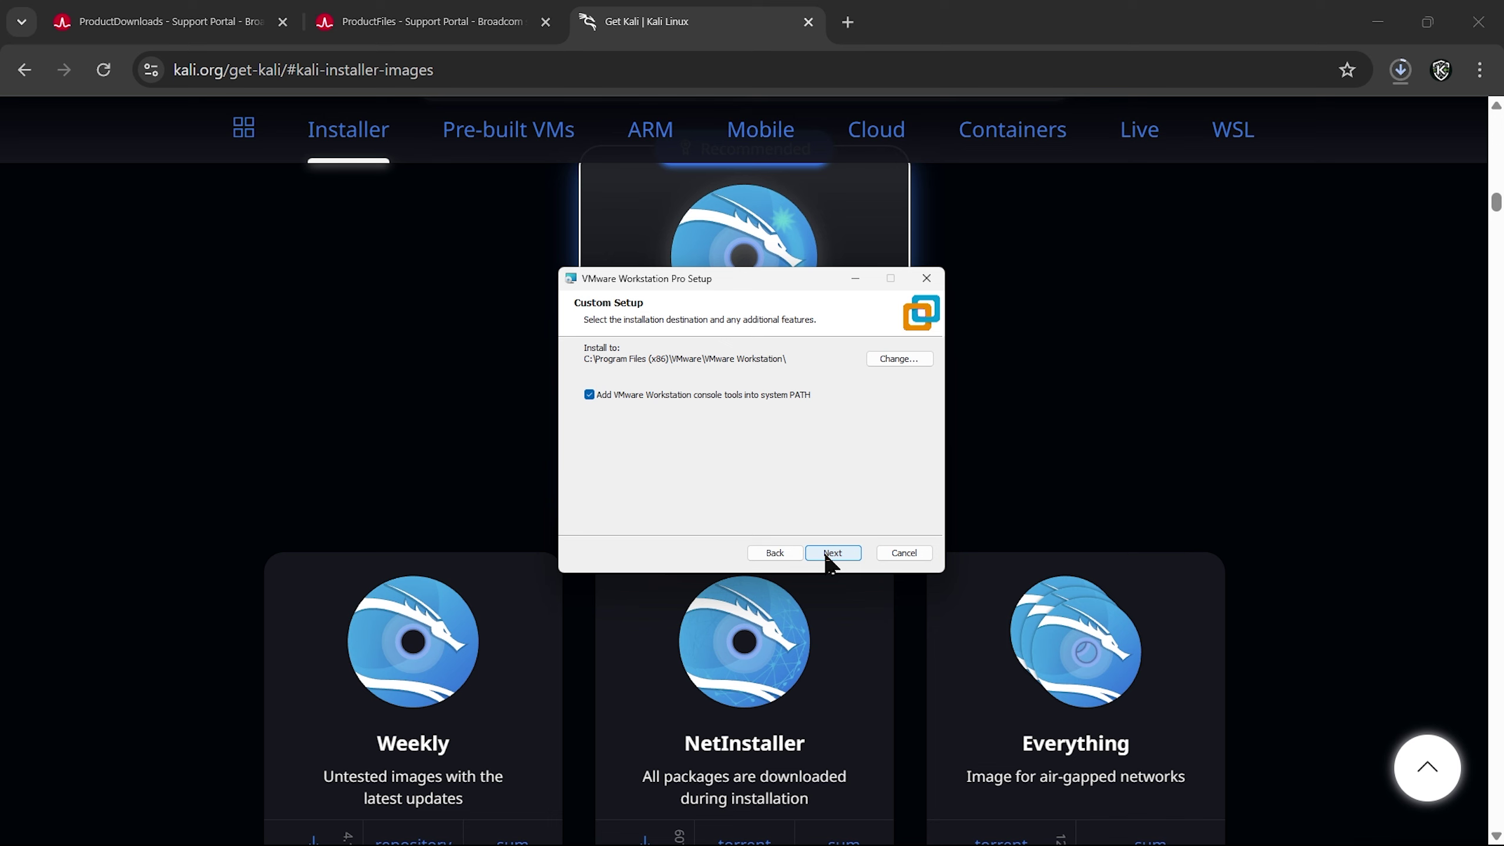
Change the installation destination to D:\VMware Workstation\ and continue past Custom Setup, keeping the console tools in the system PATH.
left_click(906, 360)
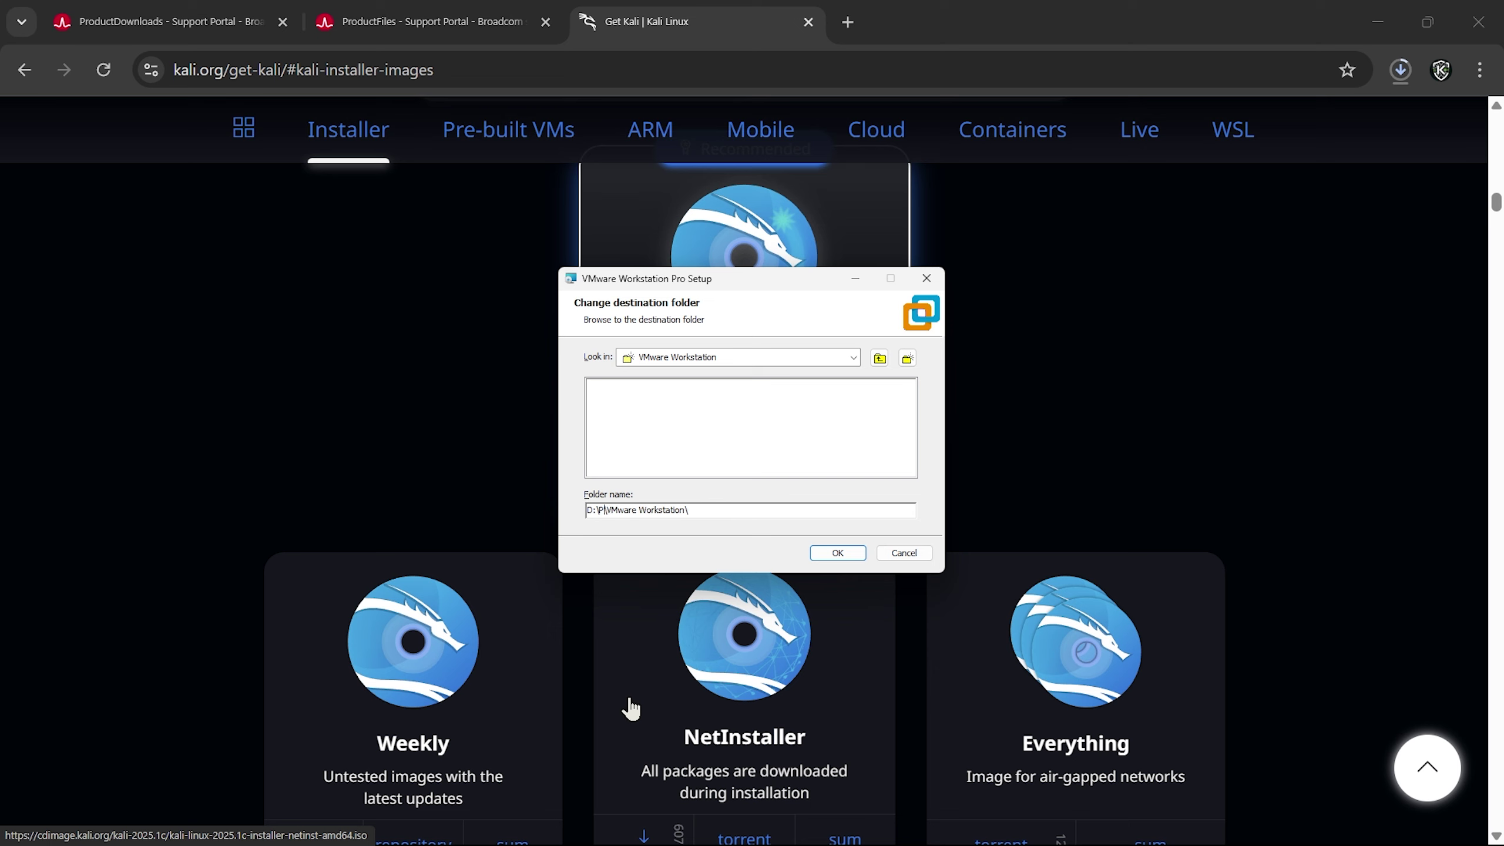
left_click(851, 559)
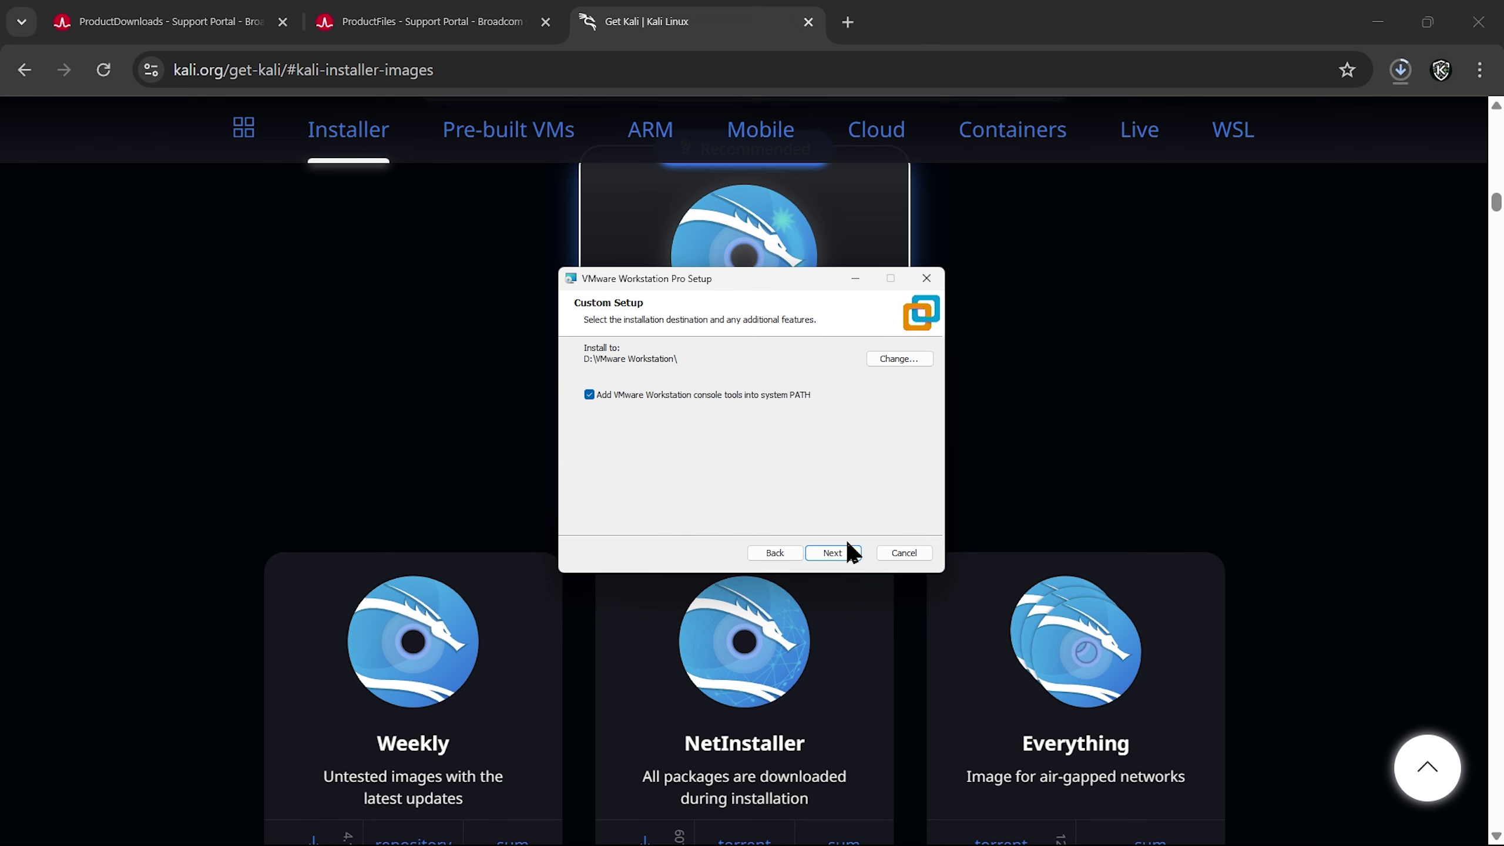
left_click(844, 553)
left_click(874, 492)
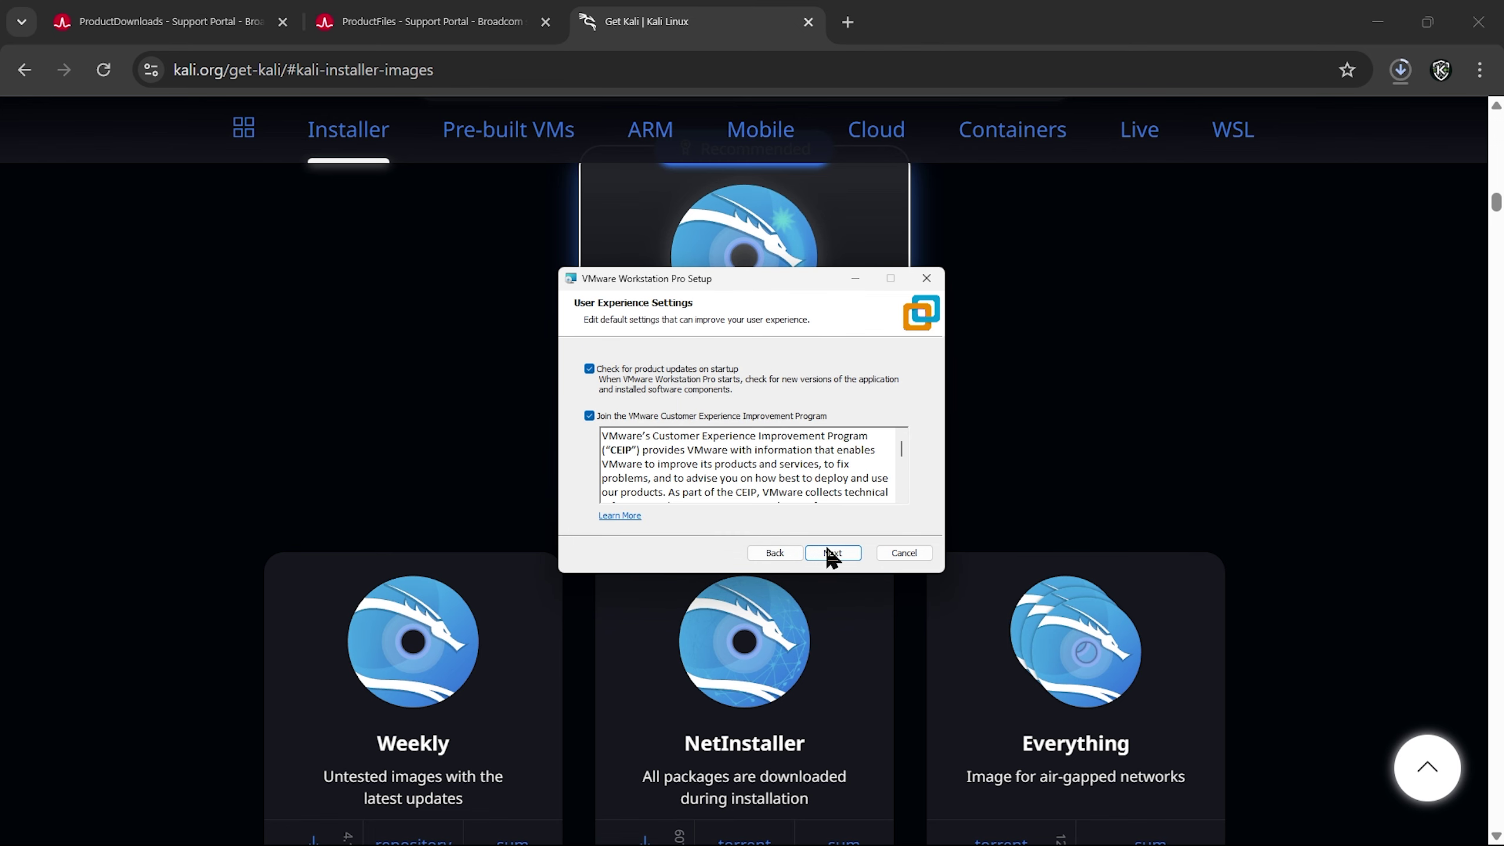
Keep the default user experience and remaining setup options and start installing VMware Workstation Pro.
left_click(829, 557)
left_click(832, 554)
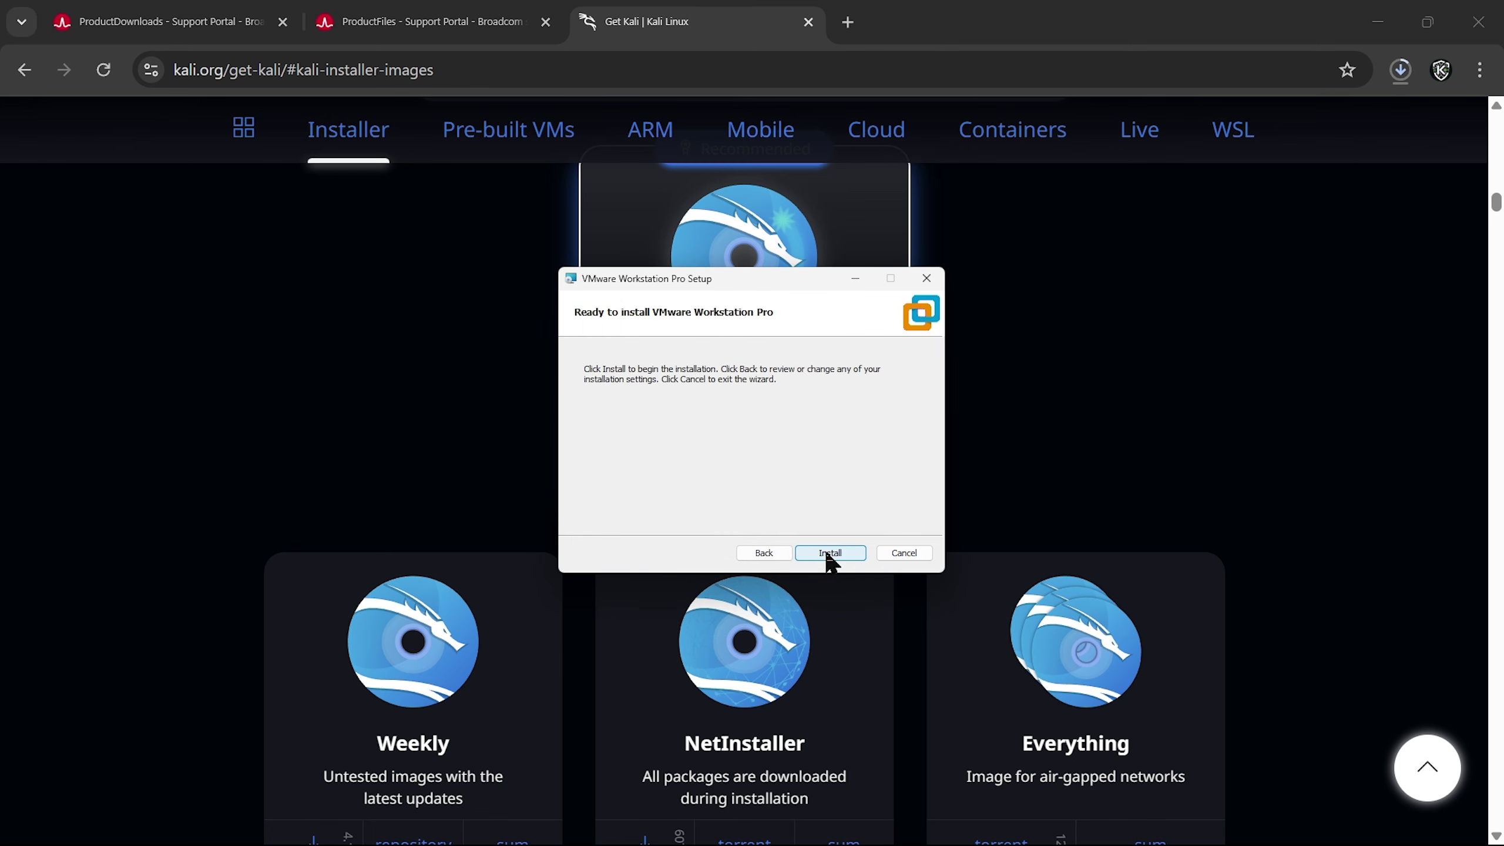
left_click(829, 554)
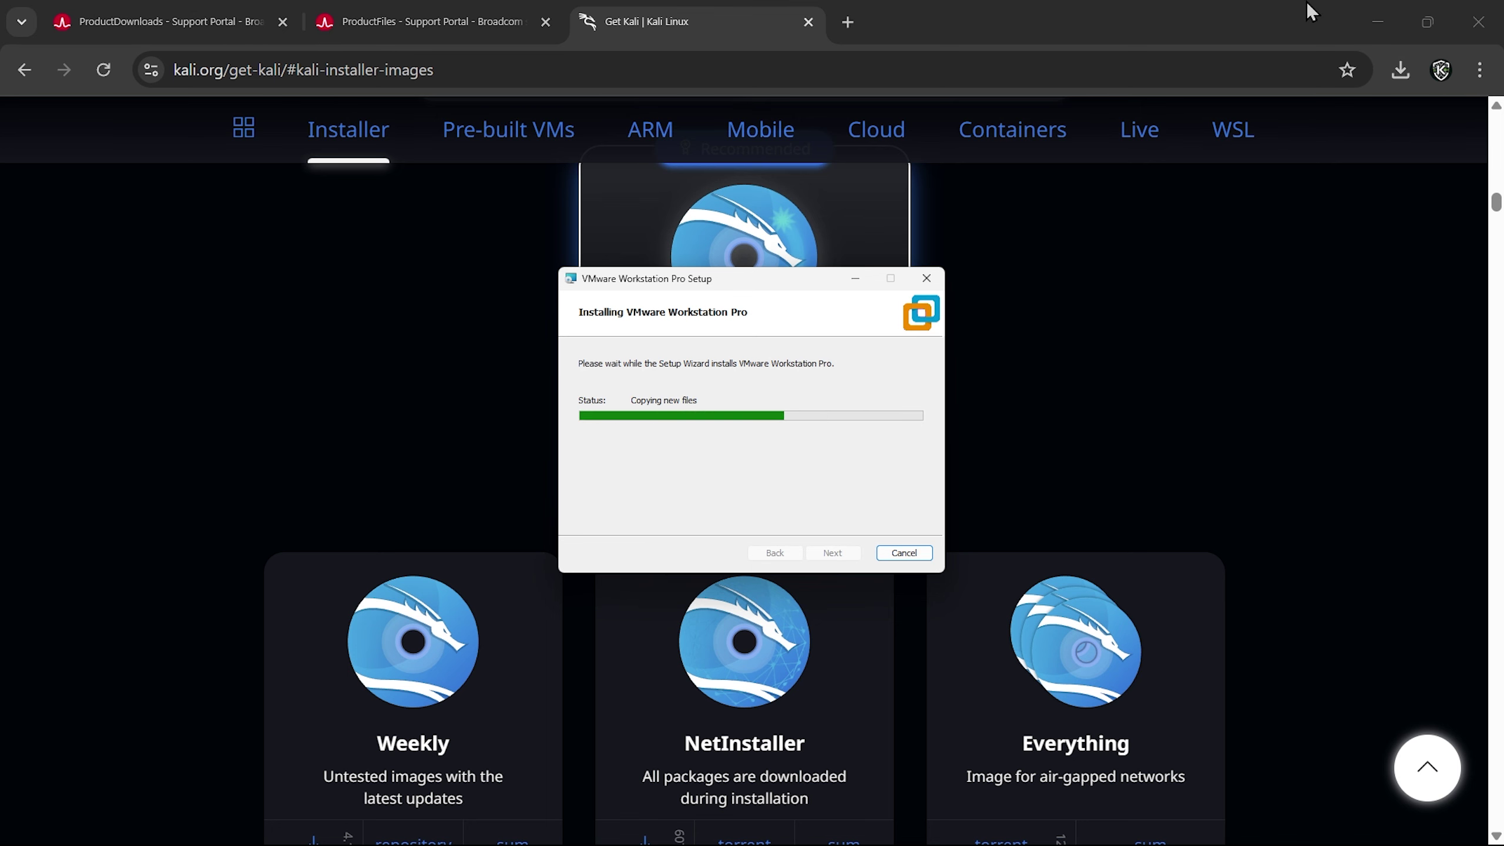
Minimize the browser window and move the VMware setup window aside on the desktop.
left_click(1377, 21)
left_click_drag(826, 282, 1055, 226)
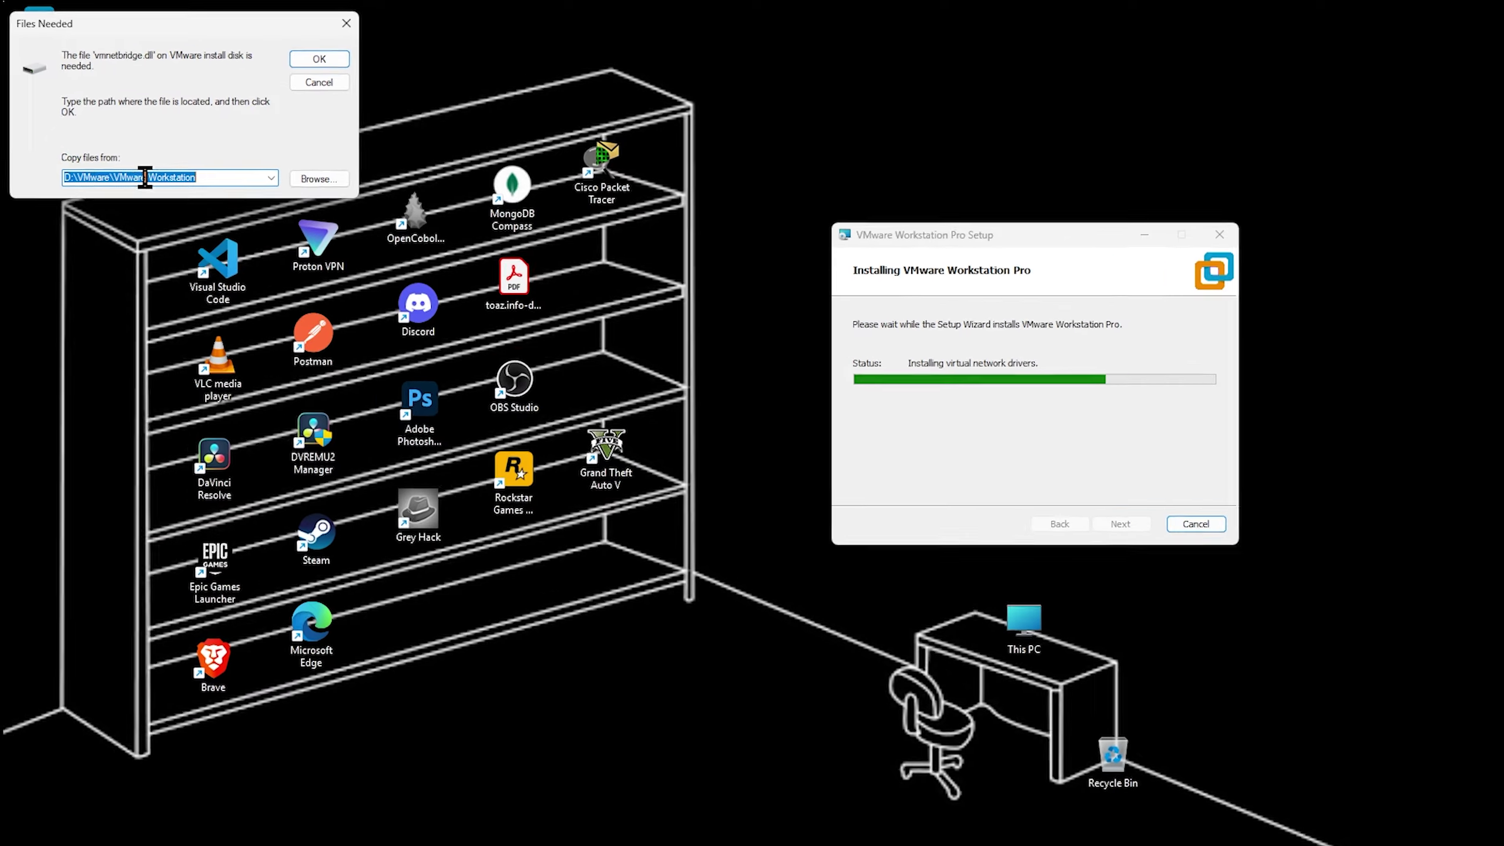
Correct the source path for the needed vmnetbridge.dll file to D:\VMware Workstation and confirm it.
left_click(111, 178)
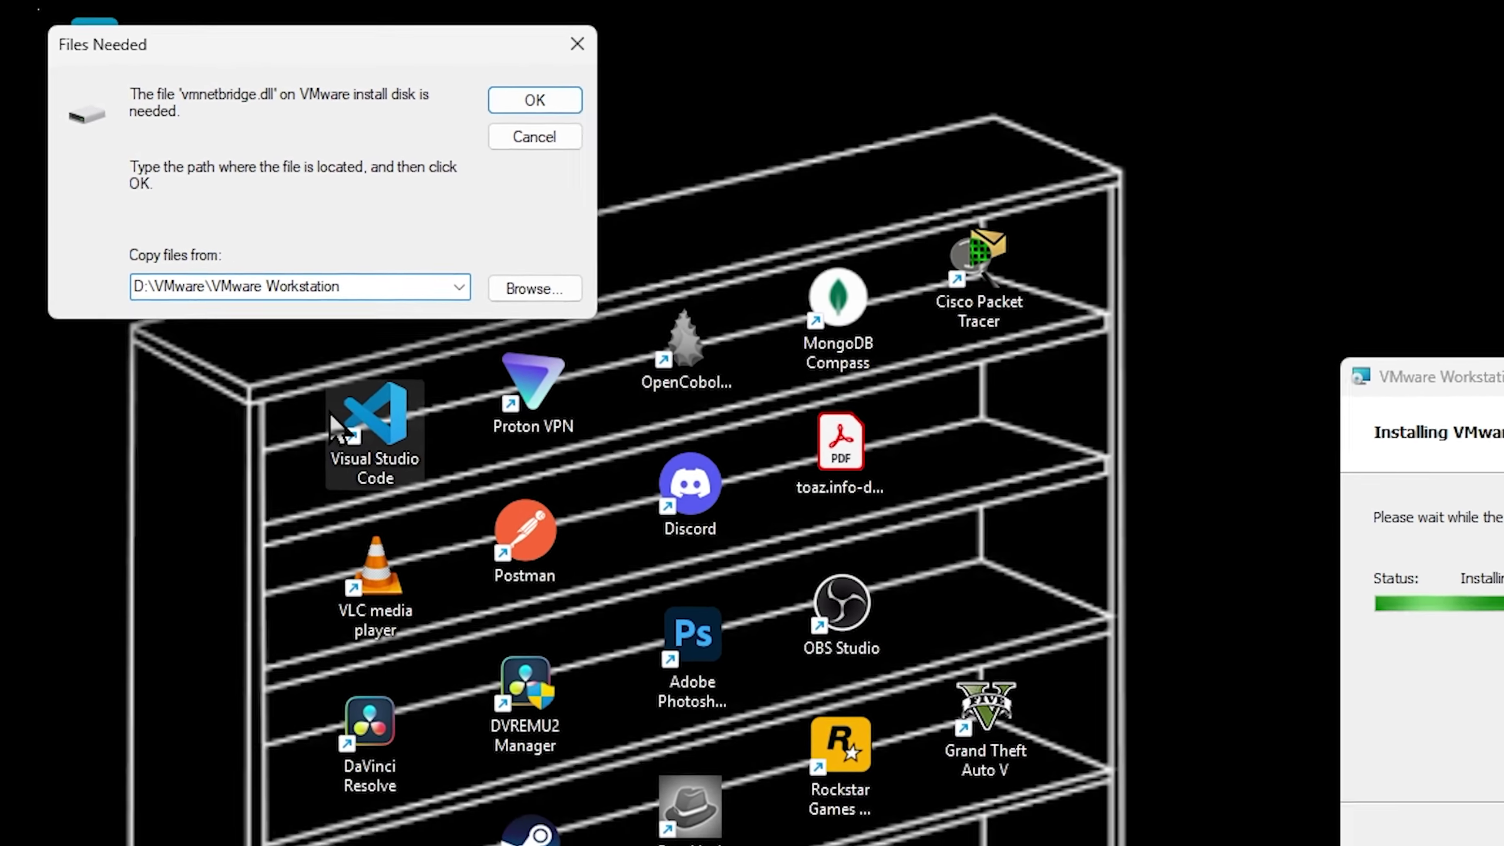
key("BackSpace")
key("BackSpace")
key("BackSpace")
key("BackSpace")
key("BackSpace")
key("BackSpace")
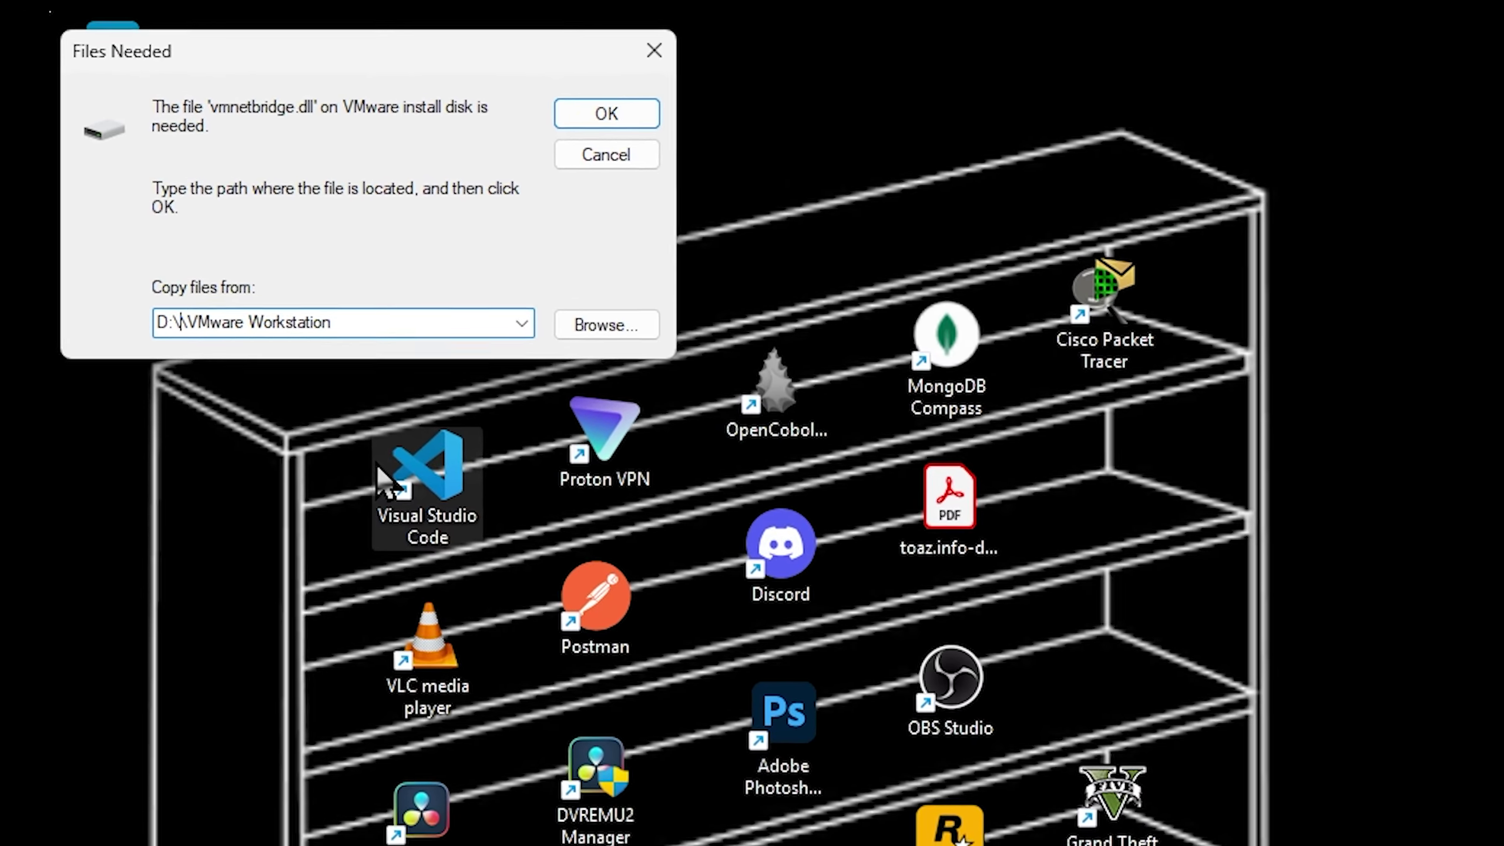
key("BackSpace")
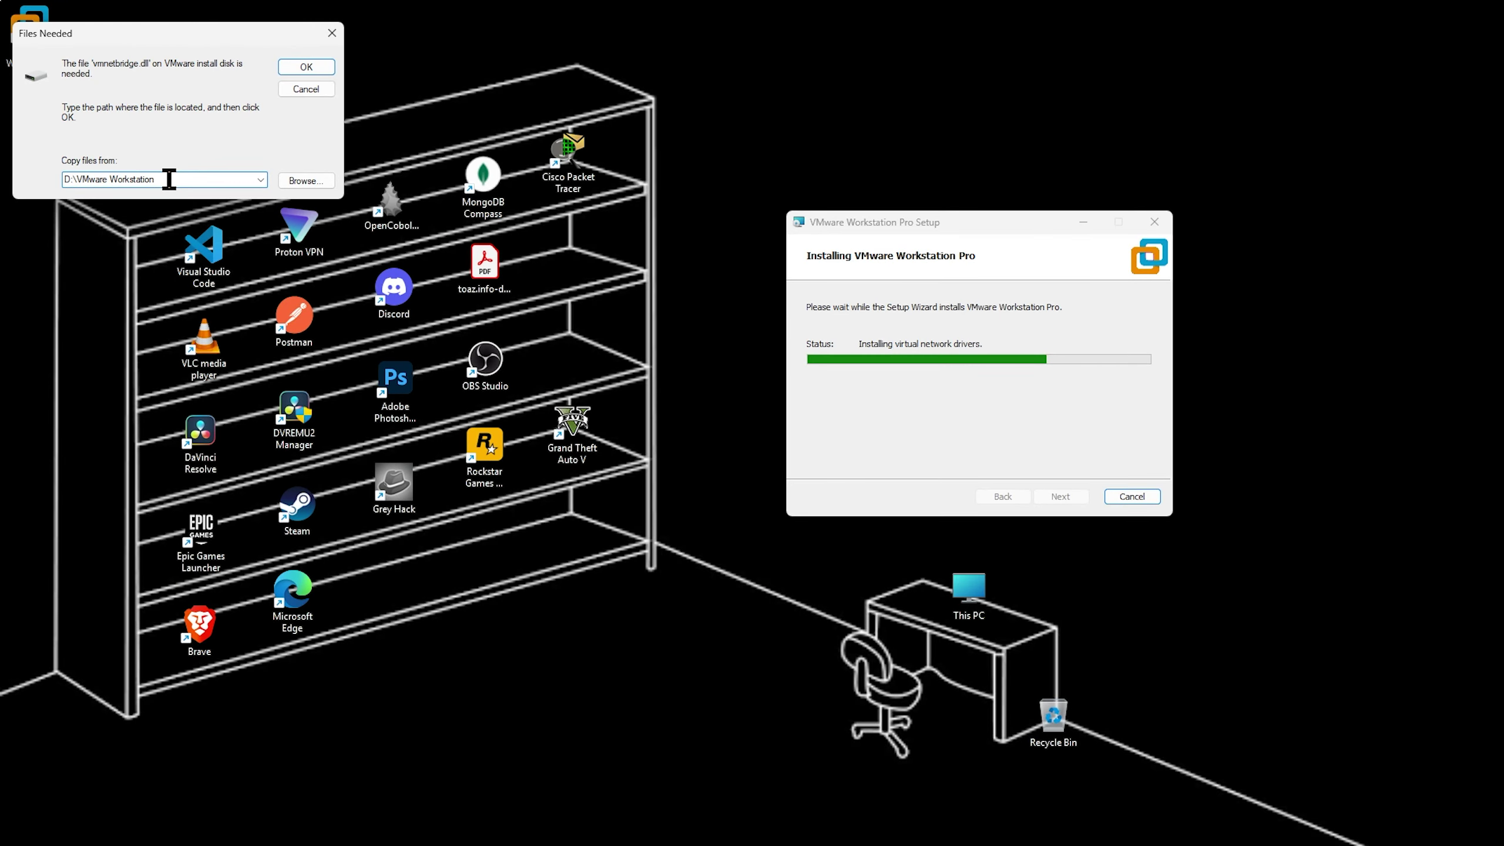
left_click(299, 67)
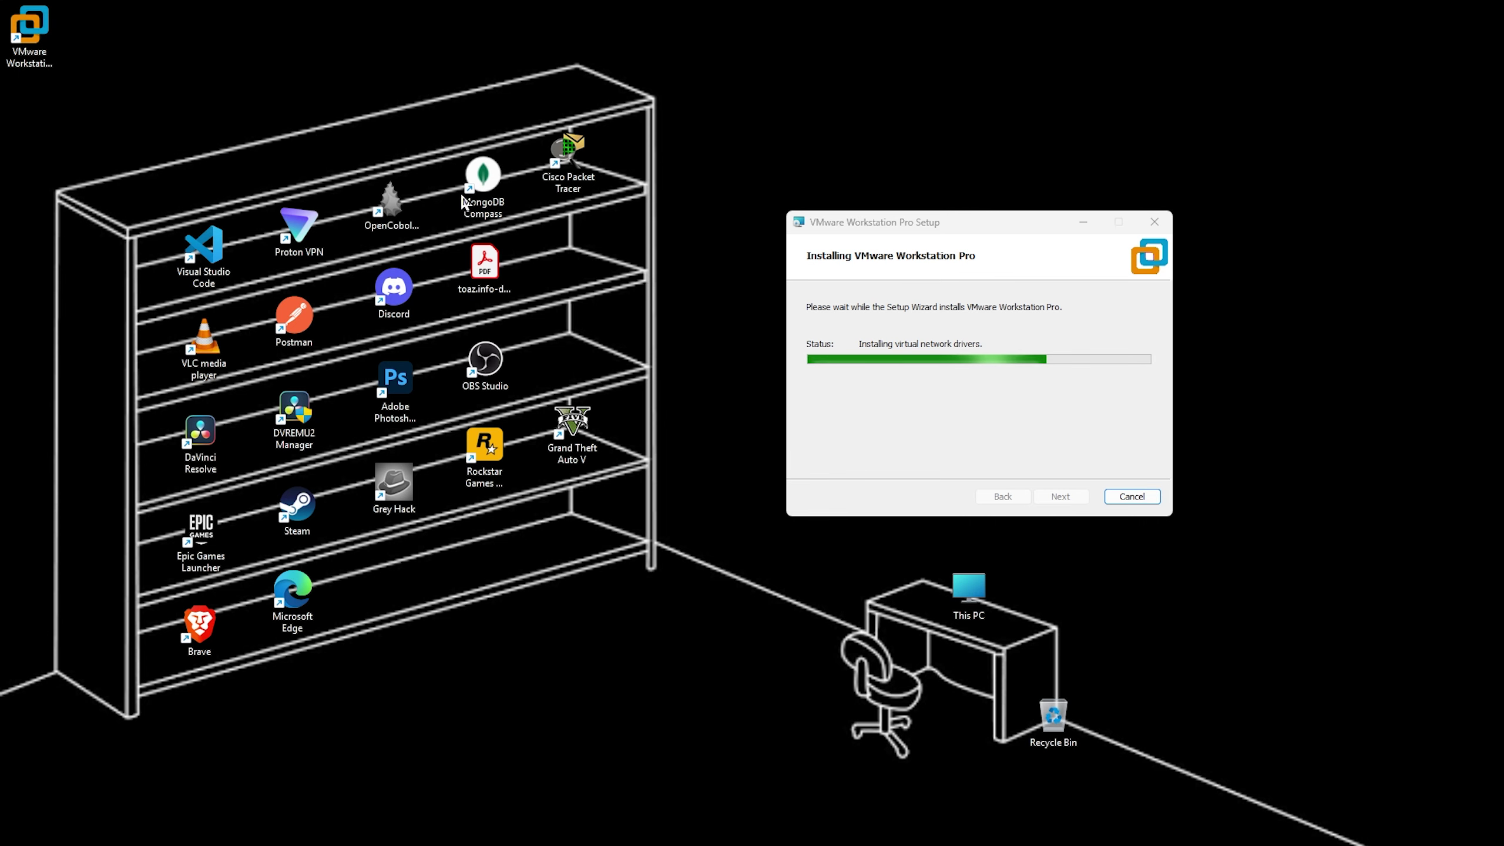
Try to launch VMware Workstation from its desktop shortcut, and move that shortcut to the shelf below Cisco Packet Tracer.
double_click(32, 32)
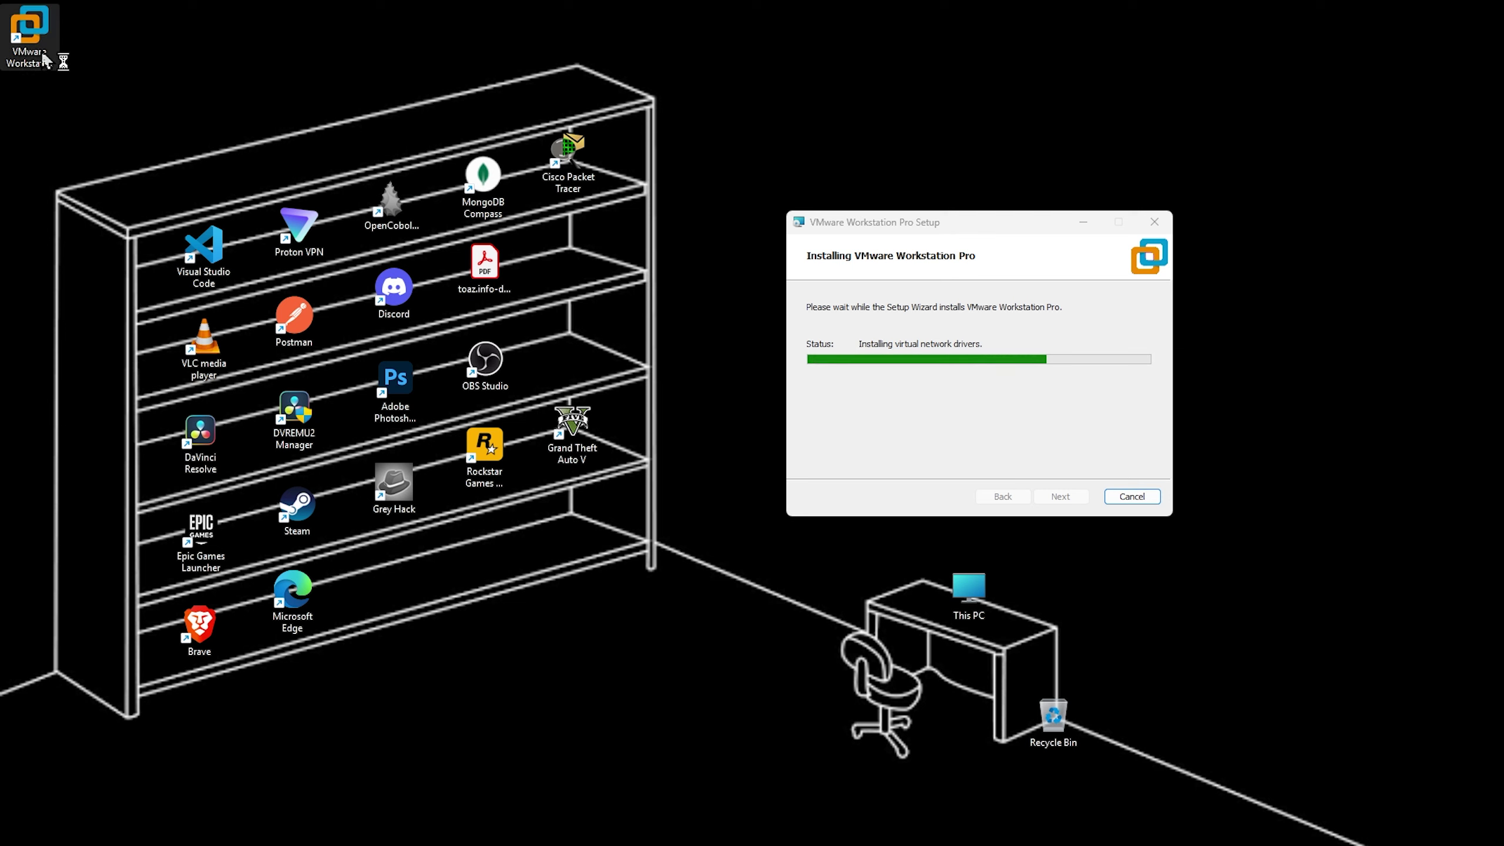
left_click_drag(35, 36, 574, 249)
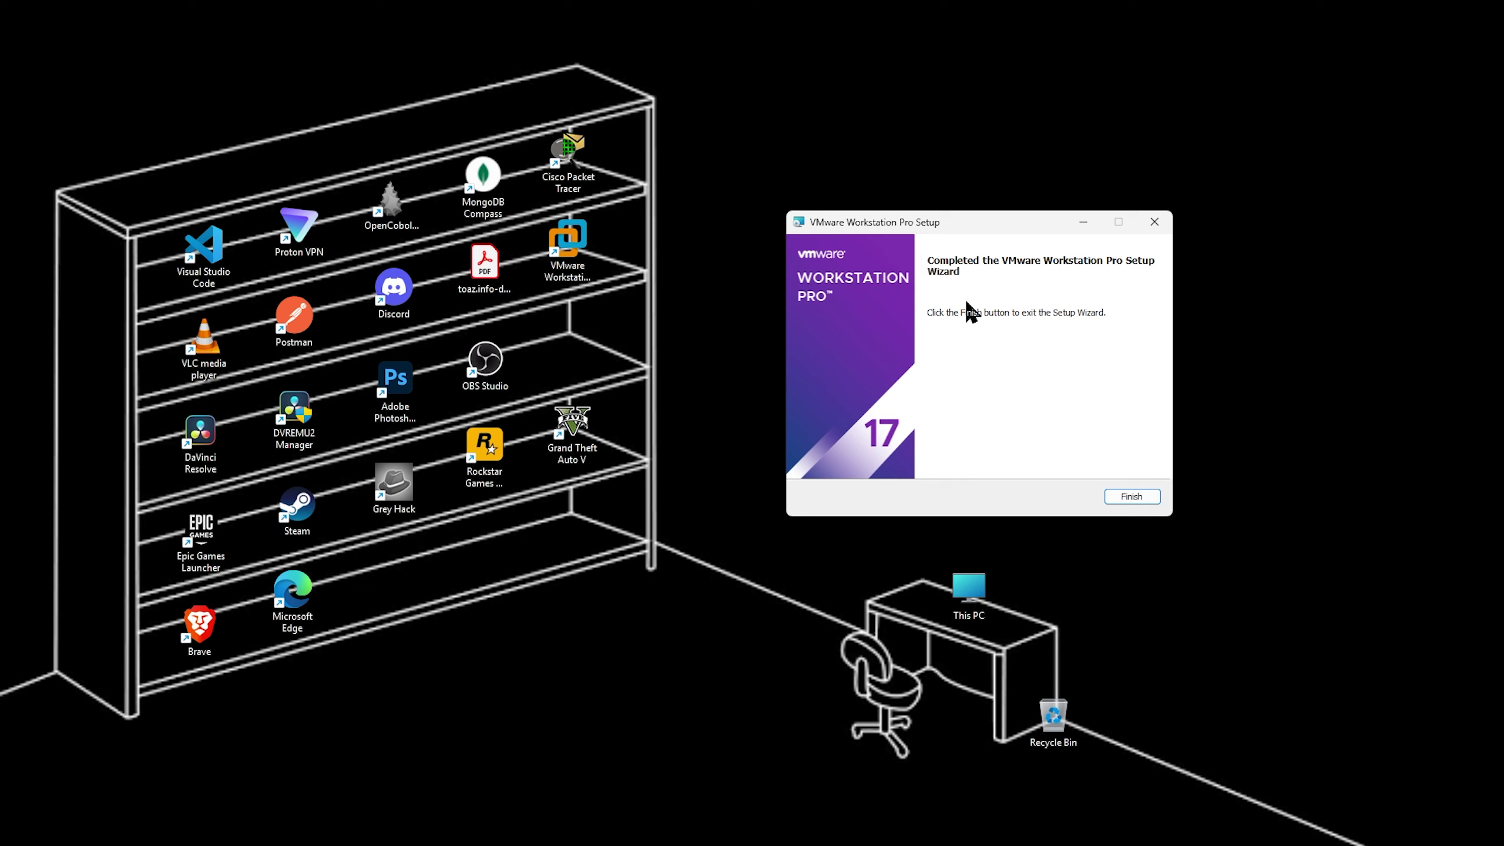
Exit the completed VMware Workstation Pro setup wizard and launch VMware Workstation from the desktop.
left_click(1124, 498)
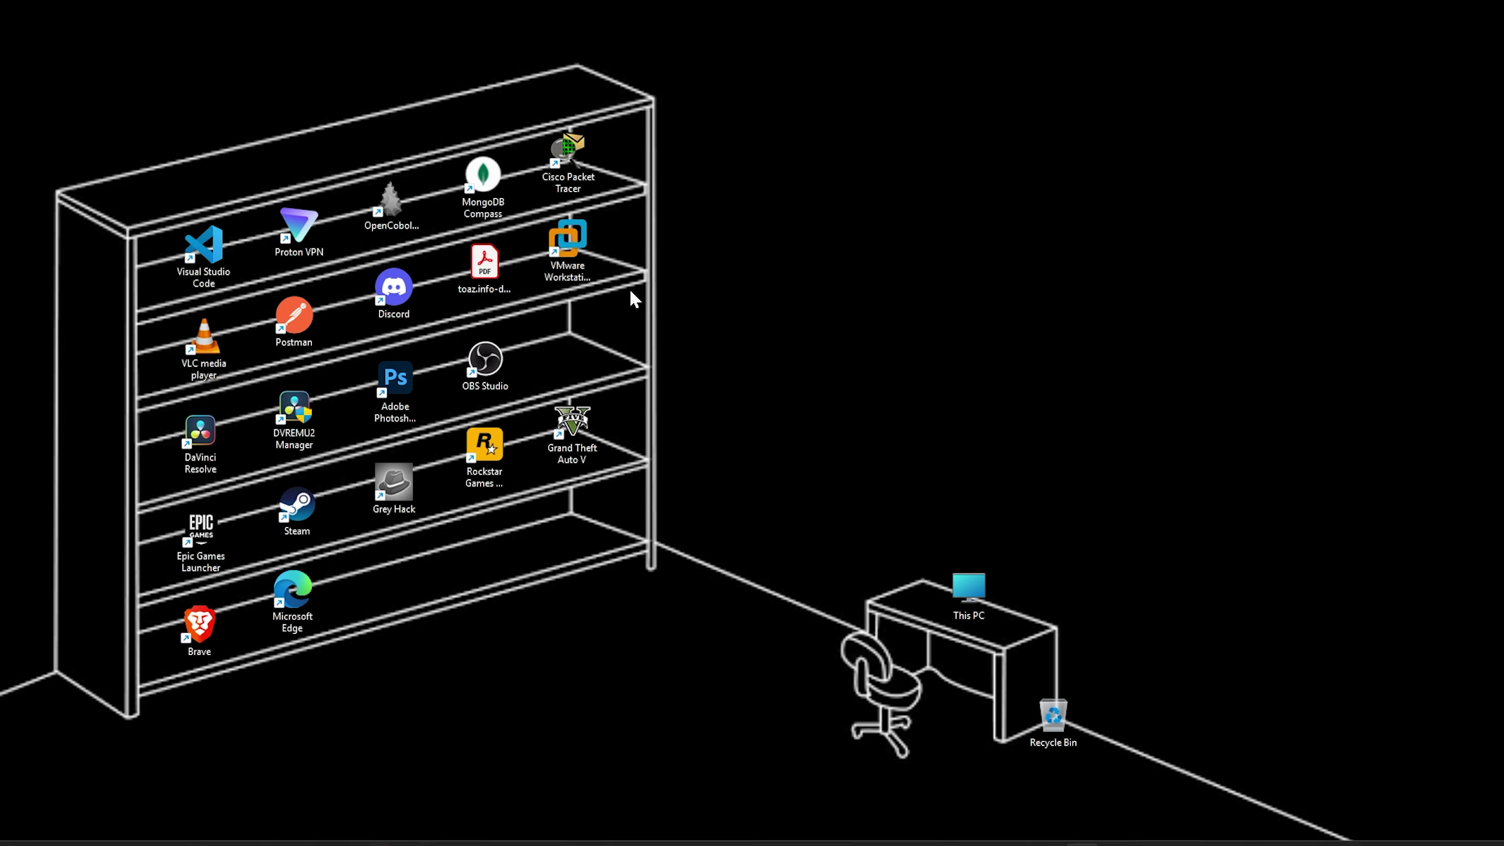
left_click(577, 267)
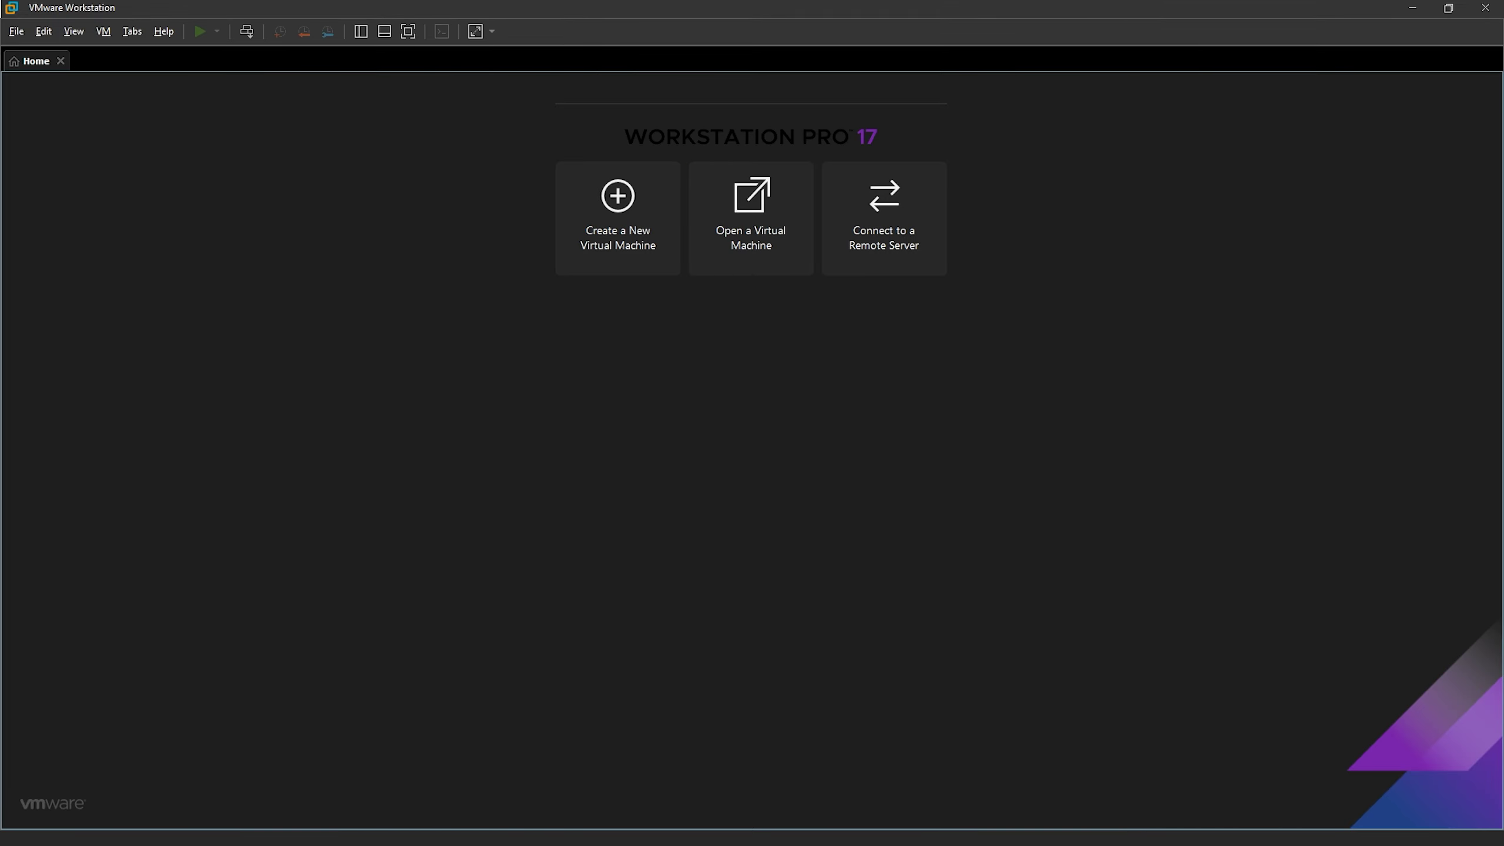
Start a new virtual machine with the typical configuration and use kali-linux-2025.1c-installer-amd64.iso from D:\kali download as its installer image.
left_click(594, 208)
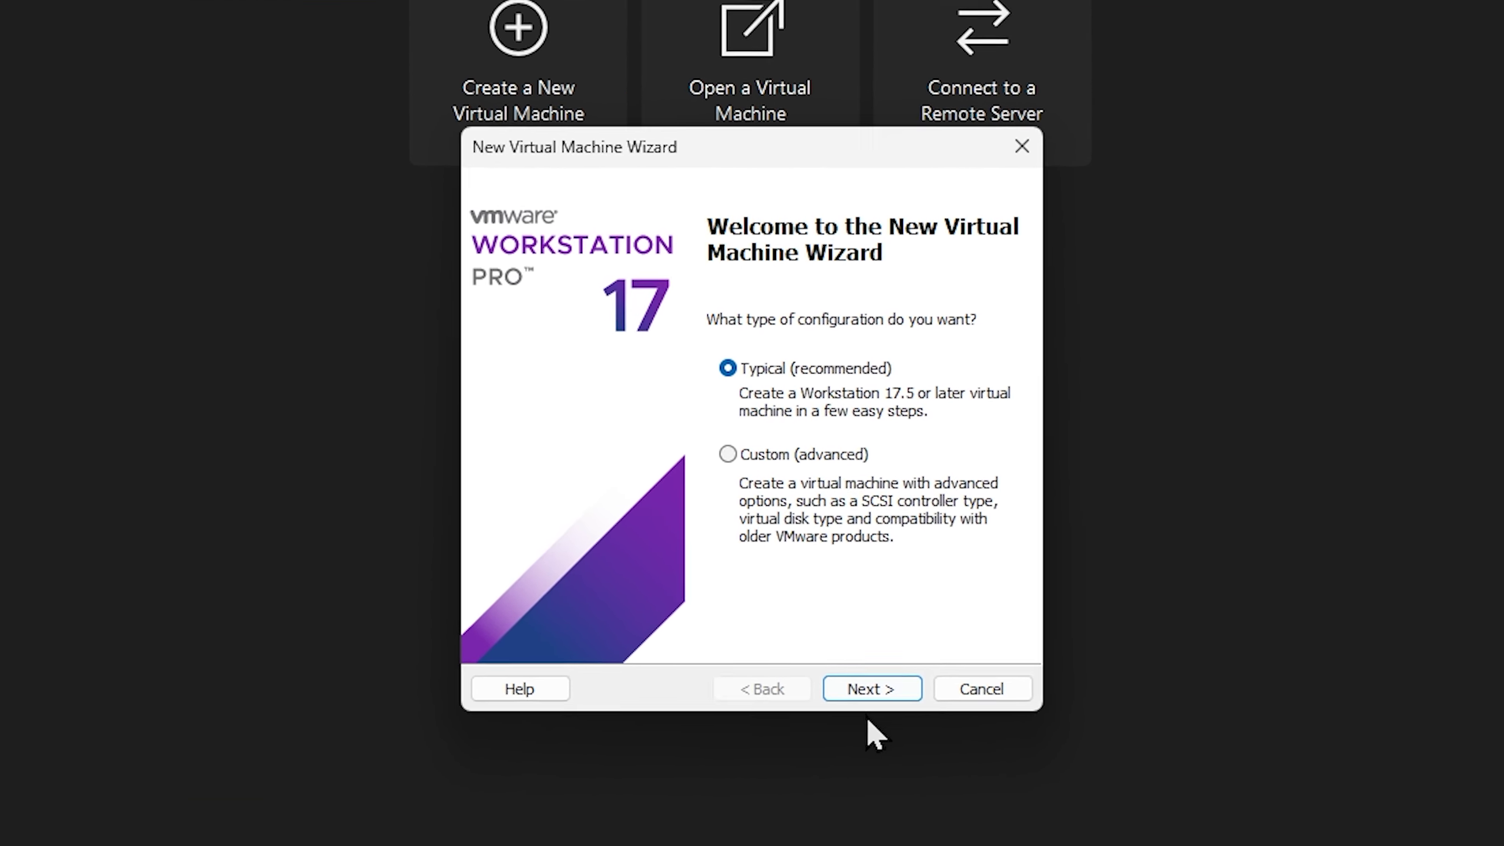
left_click(904, 760)
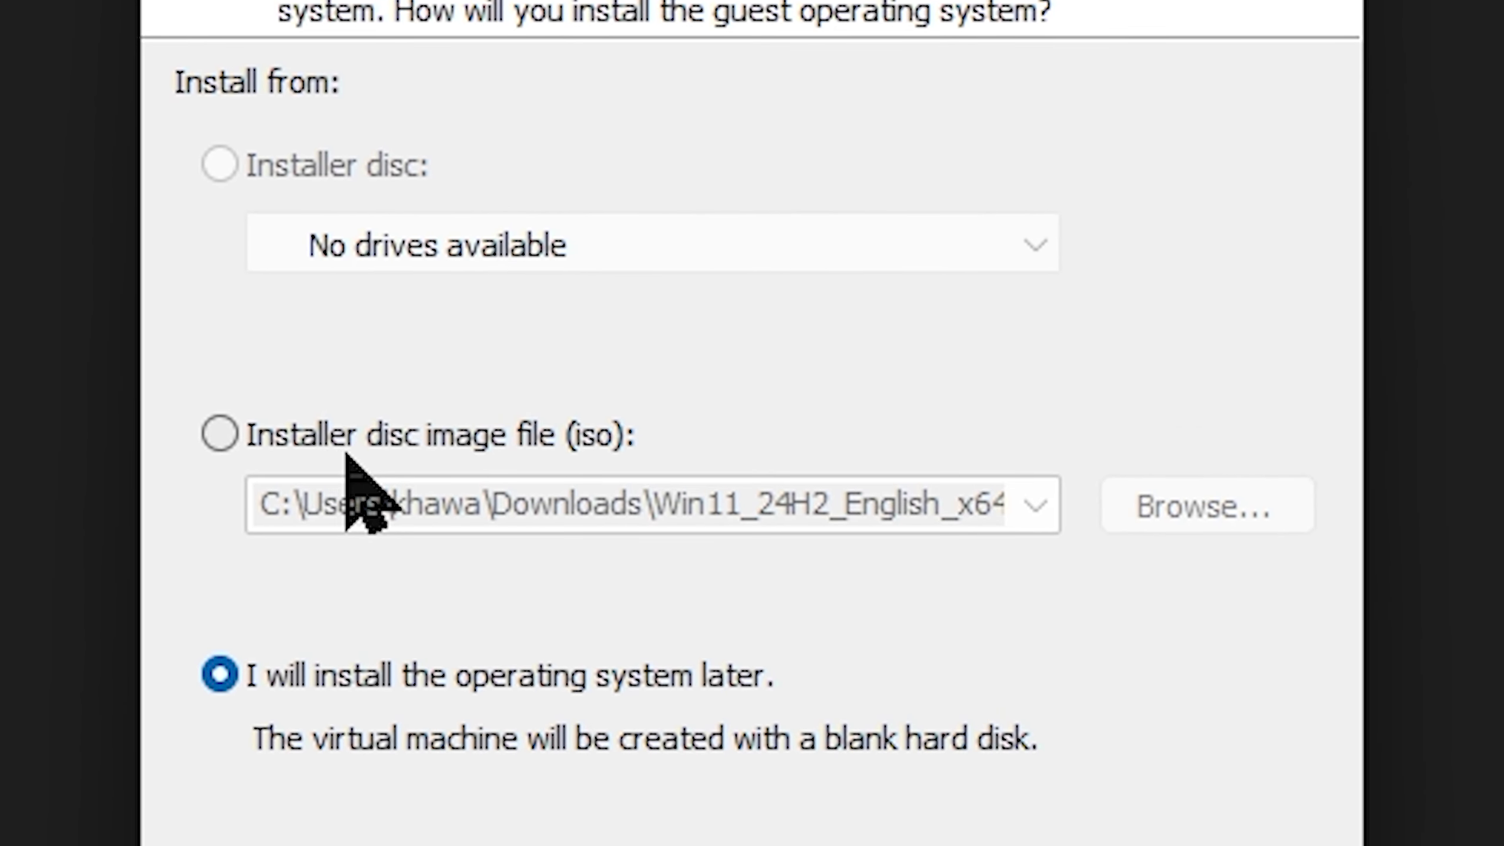
left_click(347, 453)
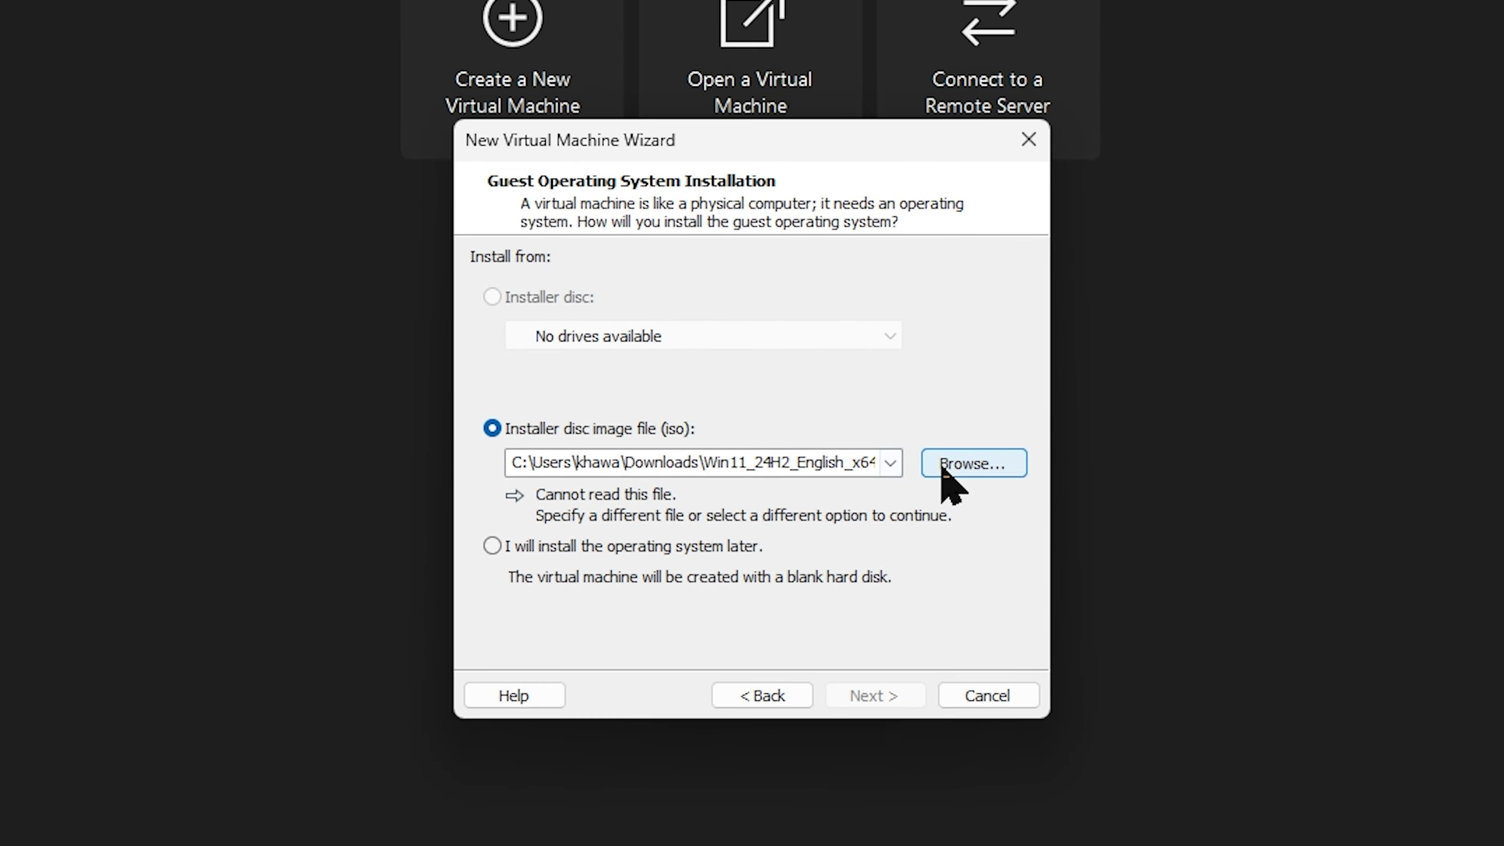
left_click(1202, 507)
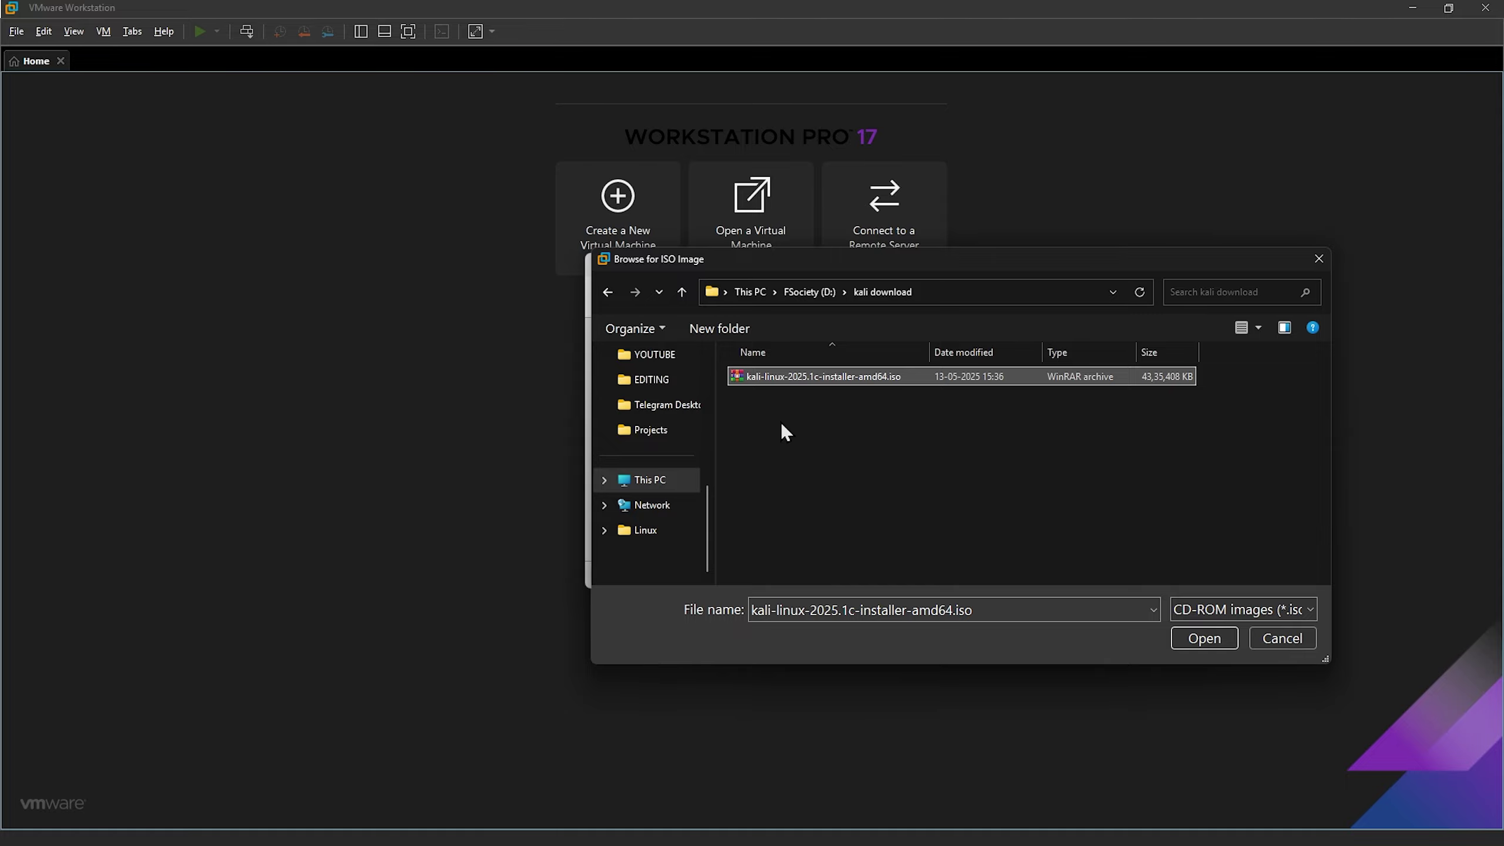
left_click(1210, 644)
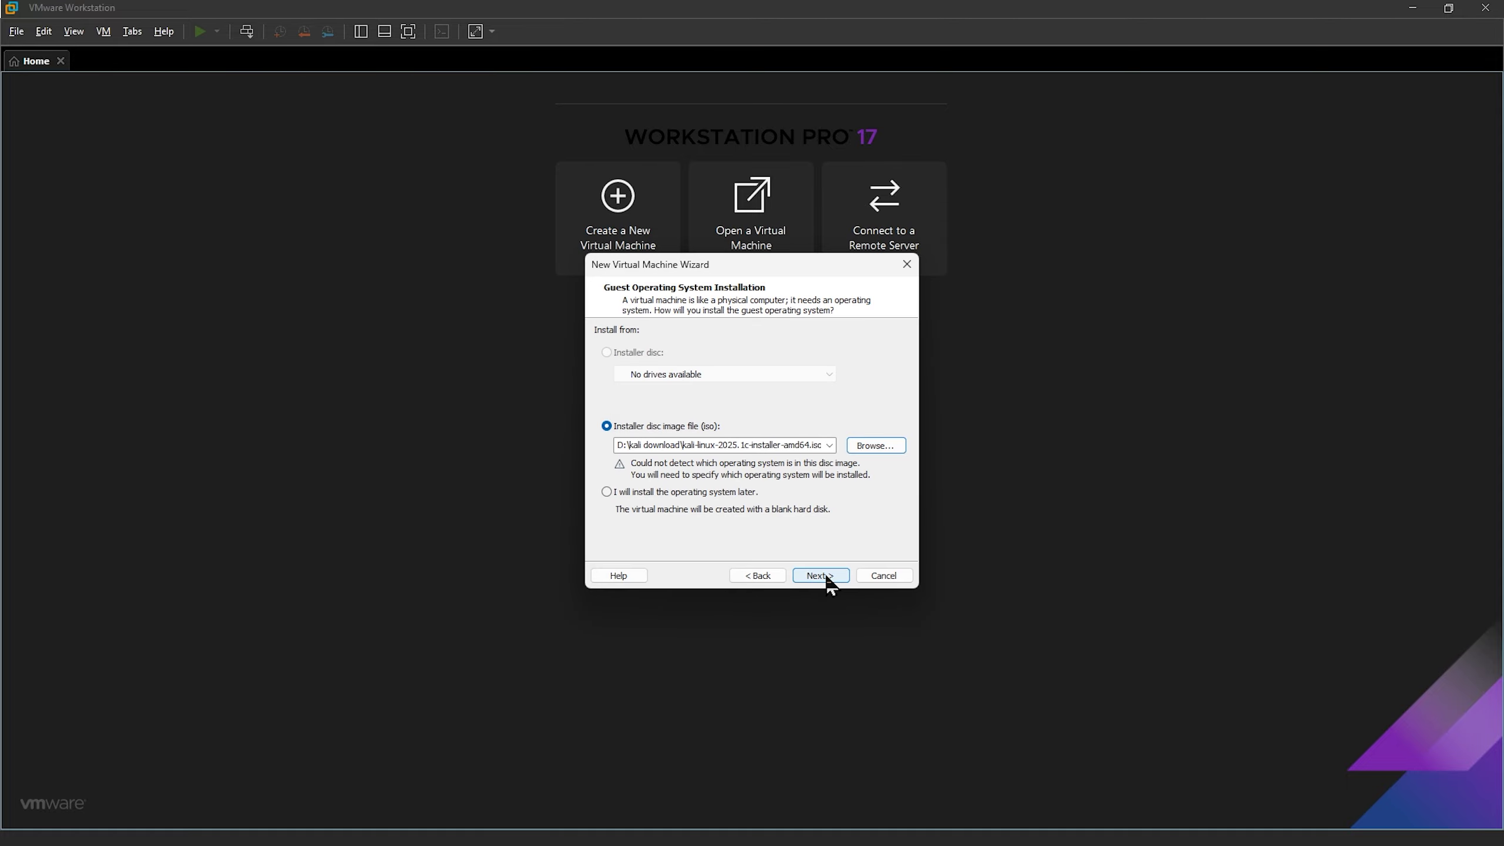
left_click(828, 576)
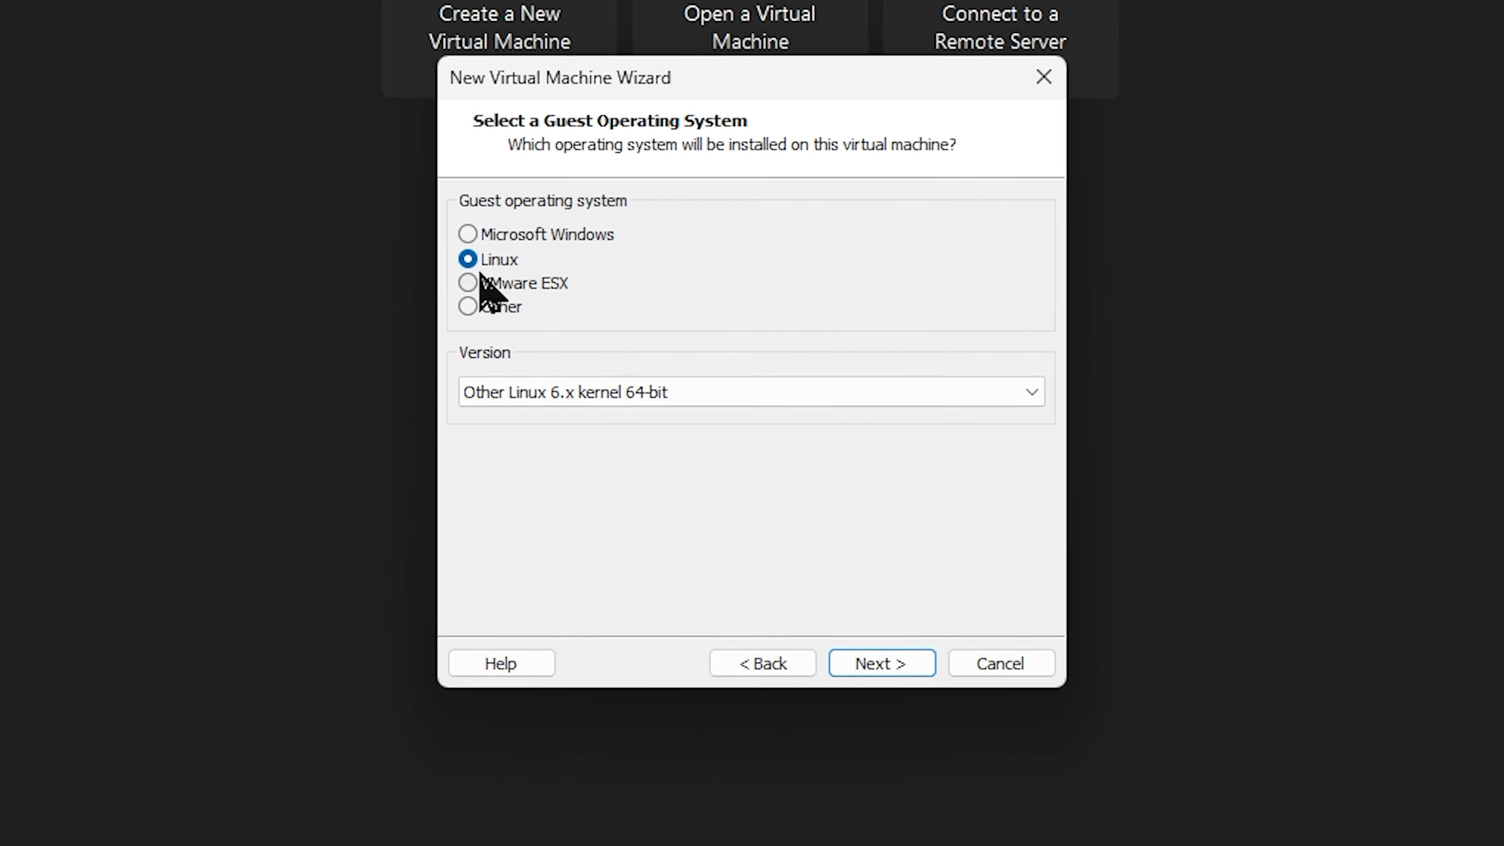
Set the guest operating system to Linux, version Other Linux 6.x kernel 64-bit.
left_click(521, 310)
left_click(533, 290)
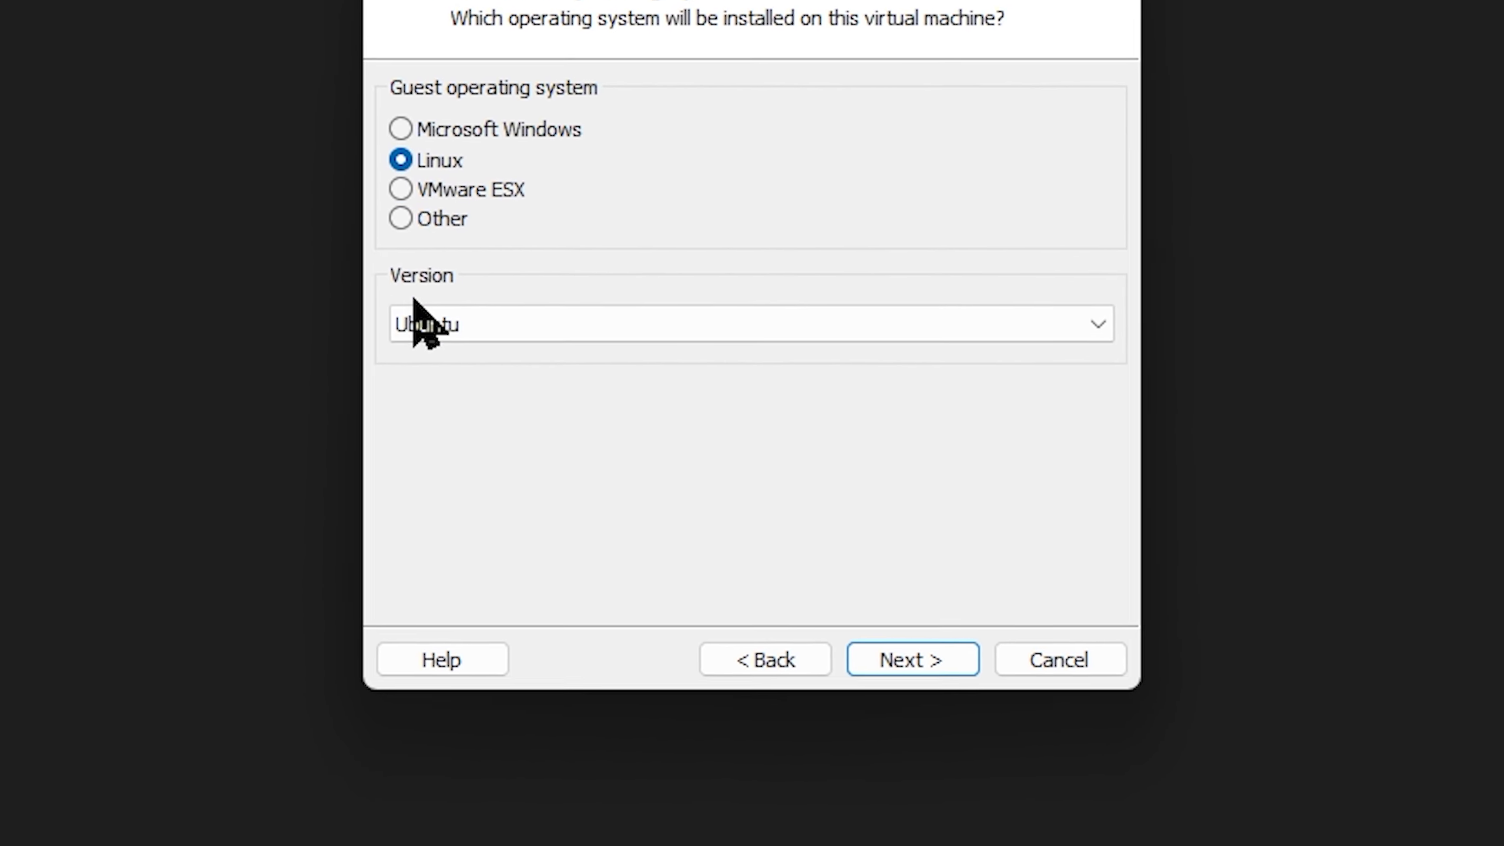
left_click(434, 372)
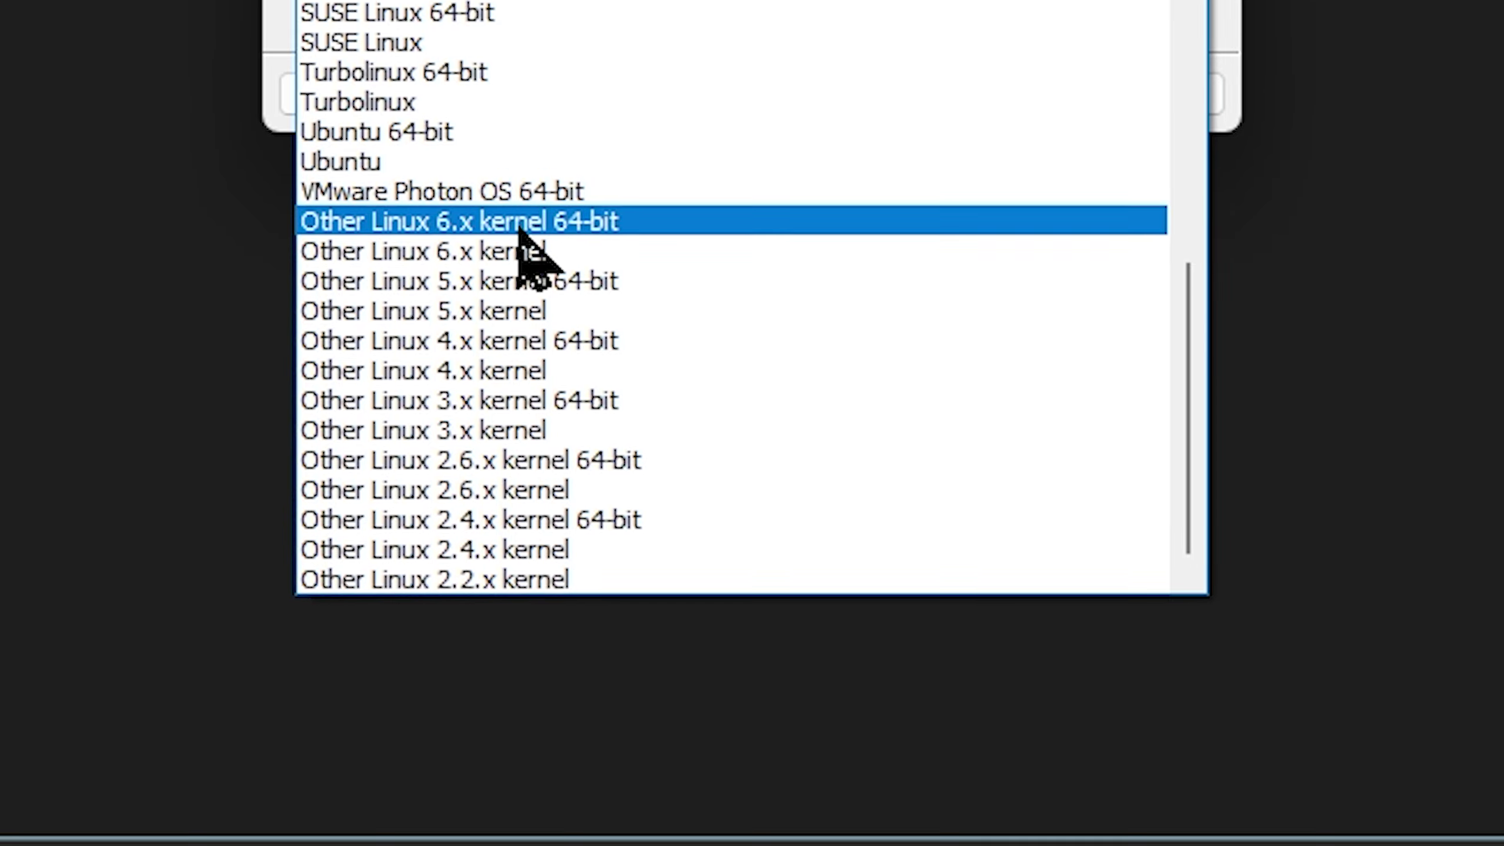
left_click(522, 224)
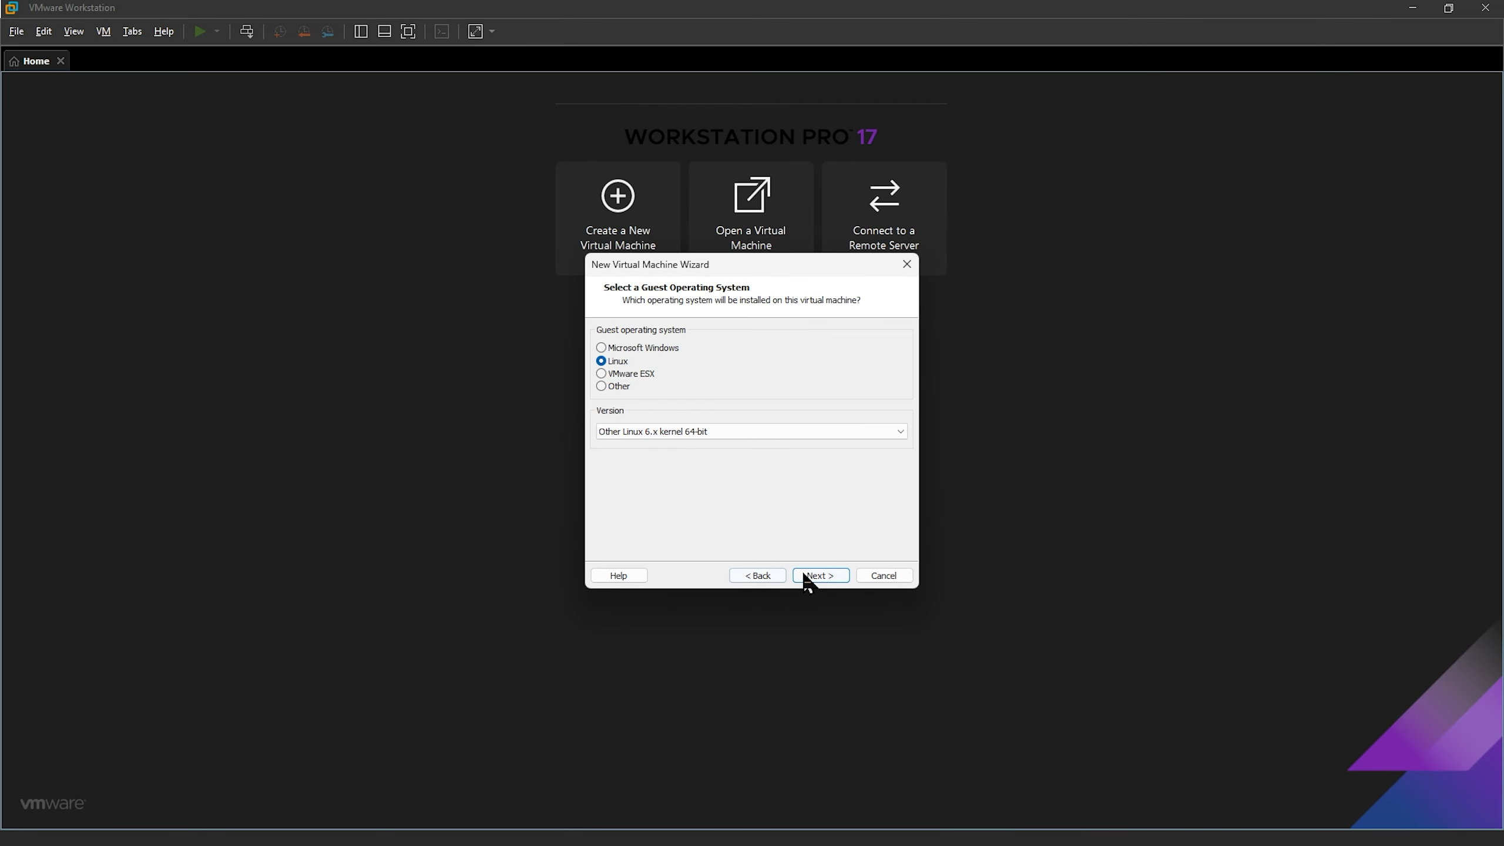
left_click(820, 575)
Name the virtual machine kryptonsyndicate and keep its default location.
left_click(715, 352)
left_click_drag(715, 353, 594, 351)
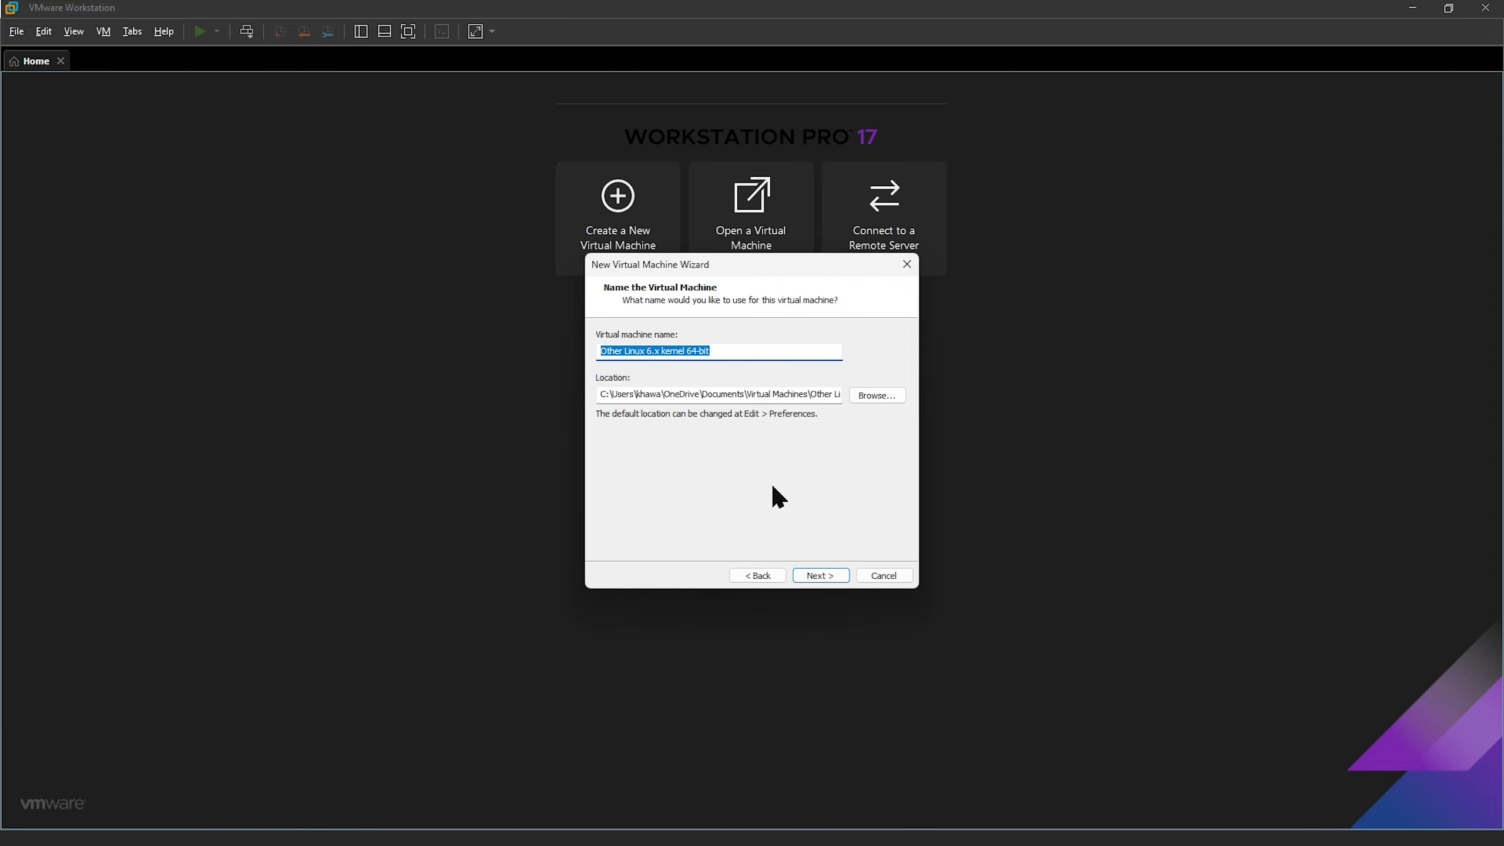
type("kryptons")
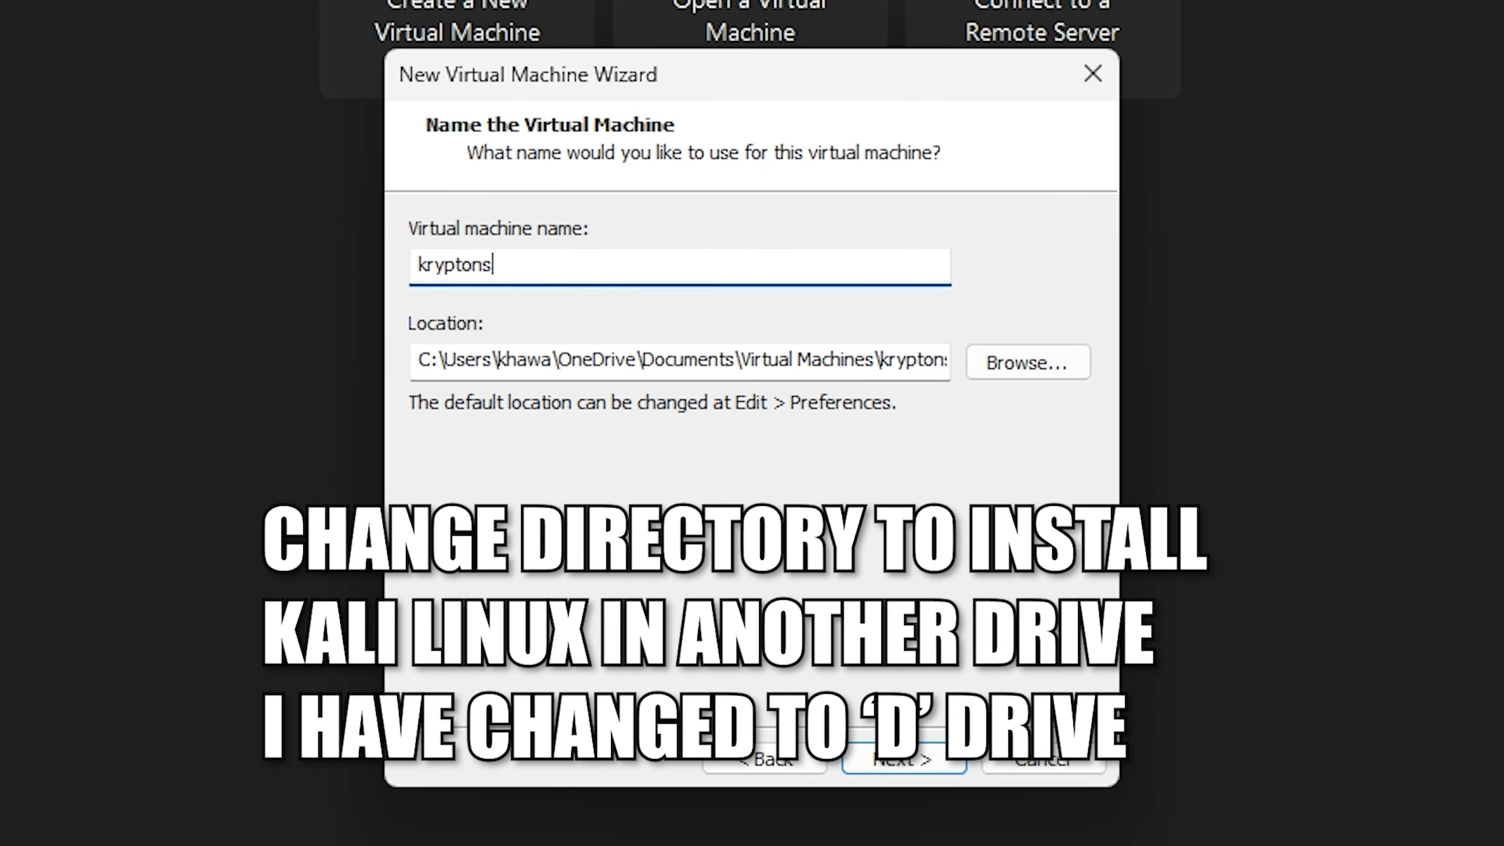
type("yndicate")
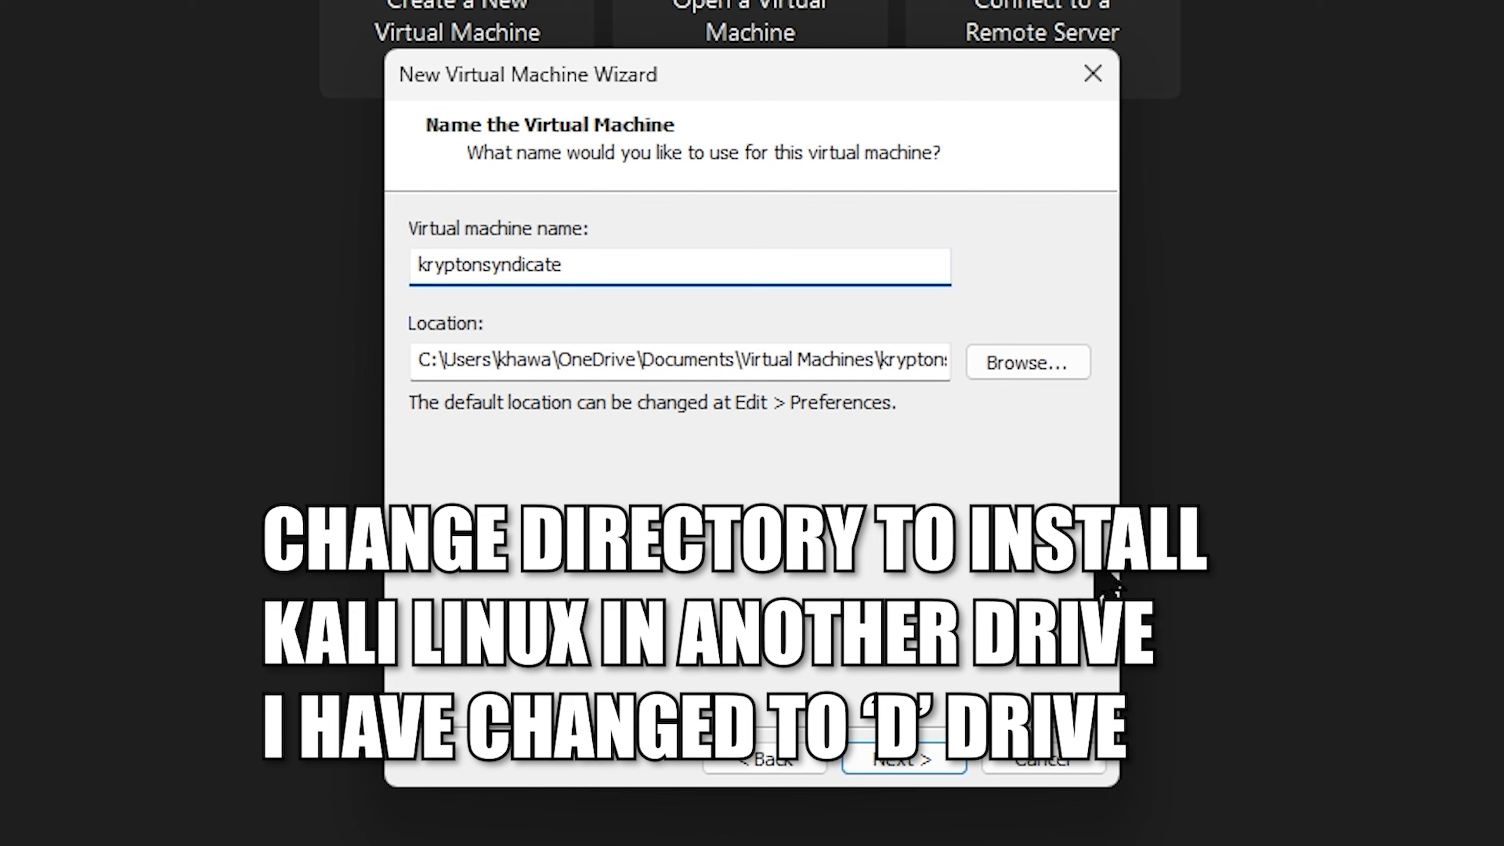
left_click(912, 753)
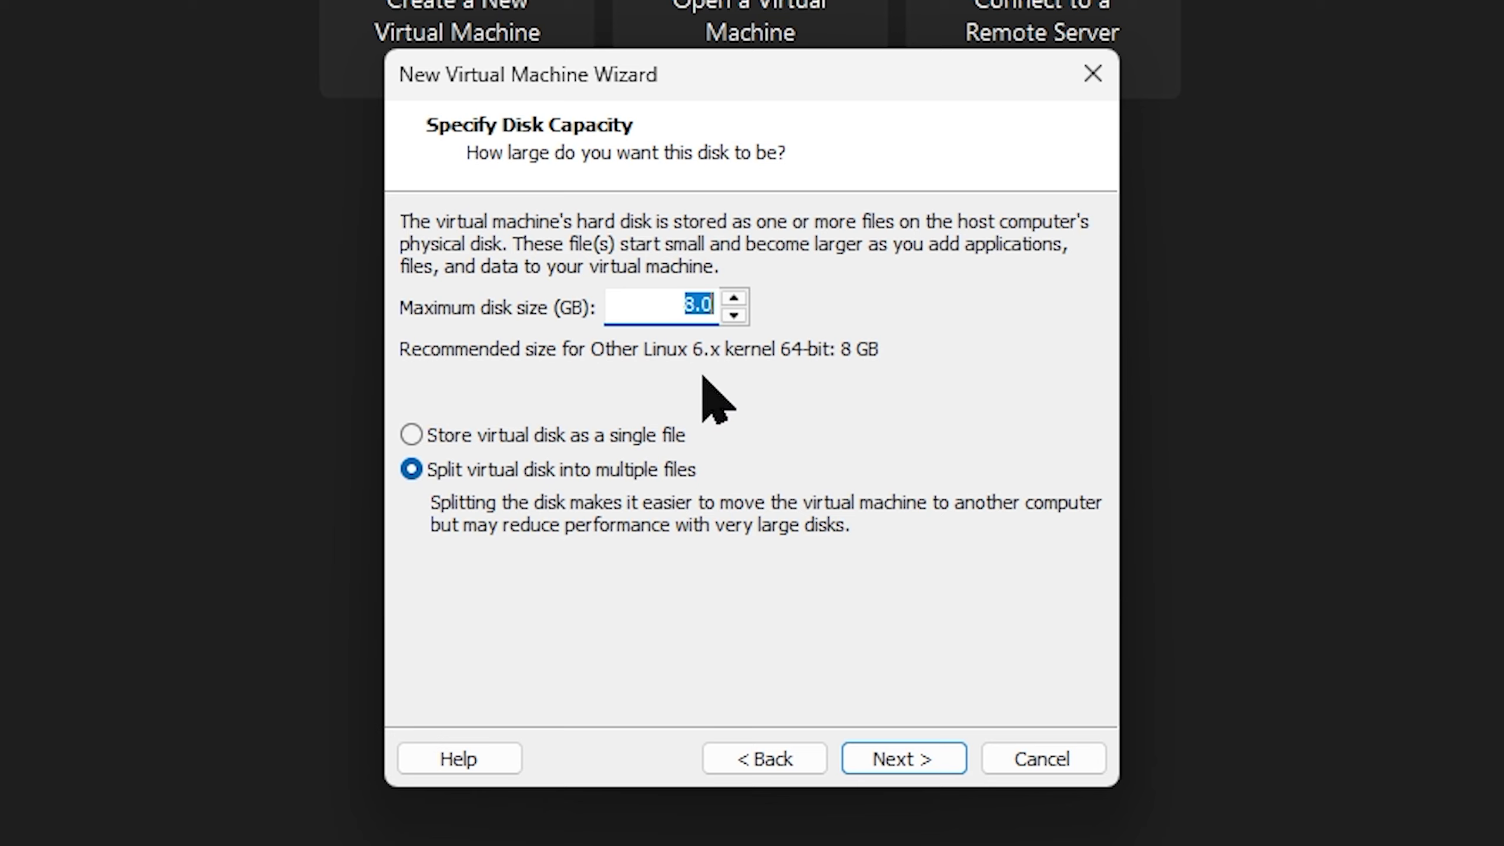
Set the maximum disk size to 200 GB and store the virtual disk as a single file.
type("200")
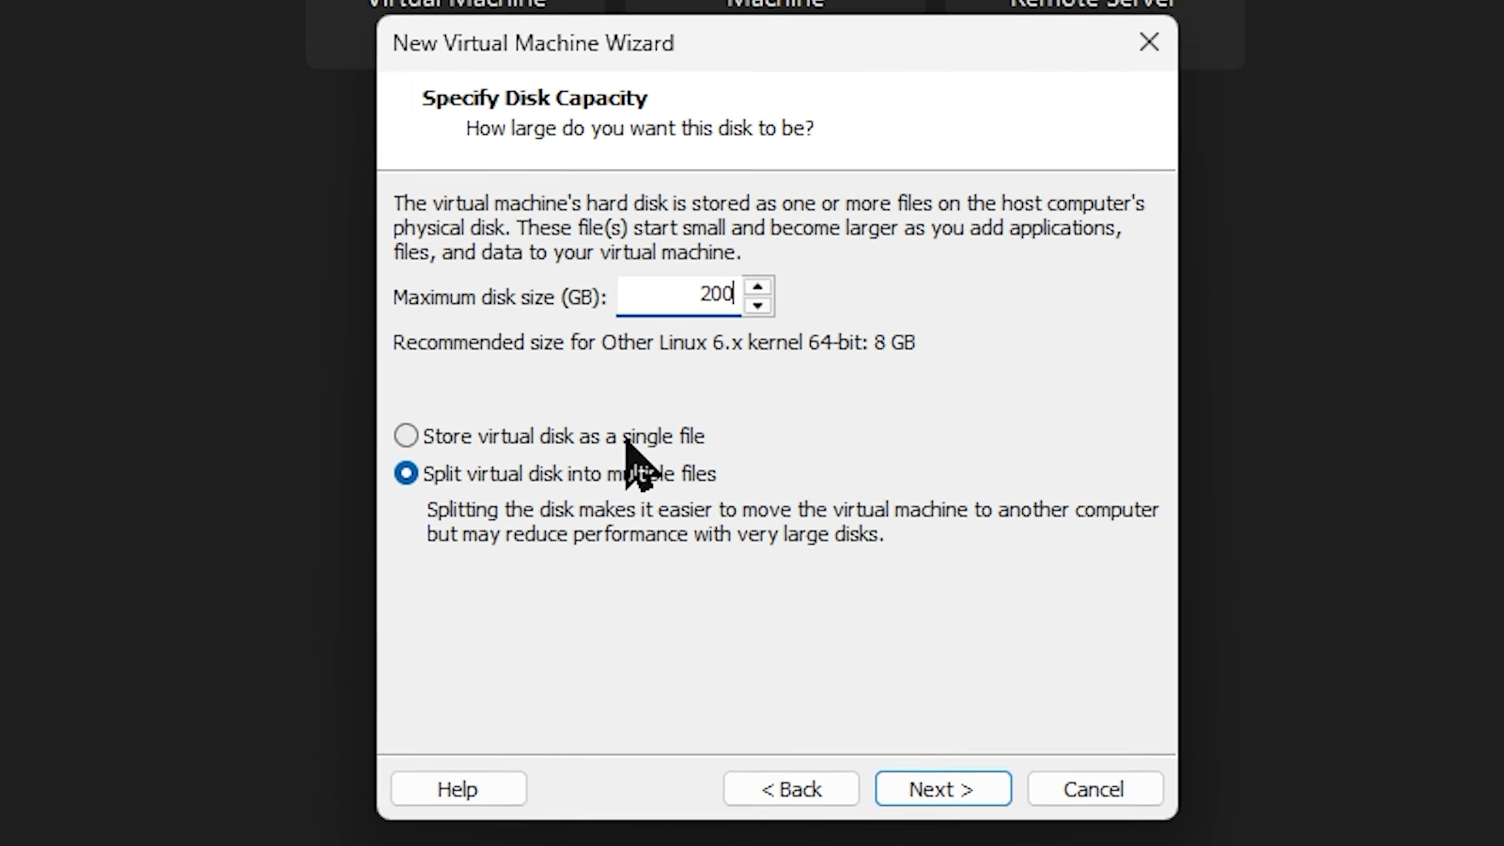
left_click(503, 445)
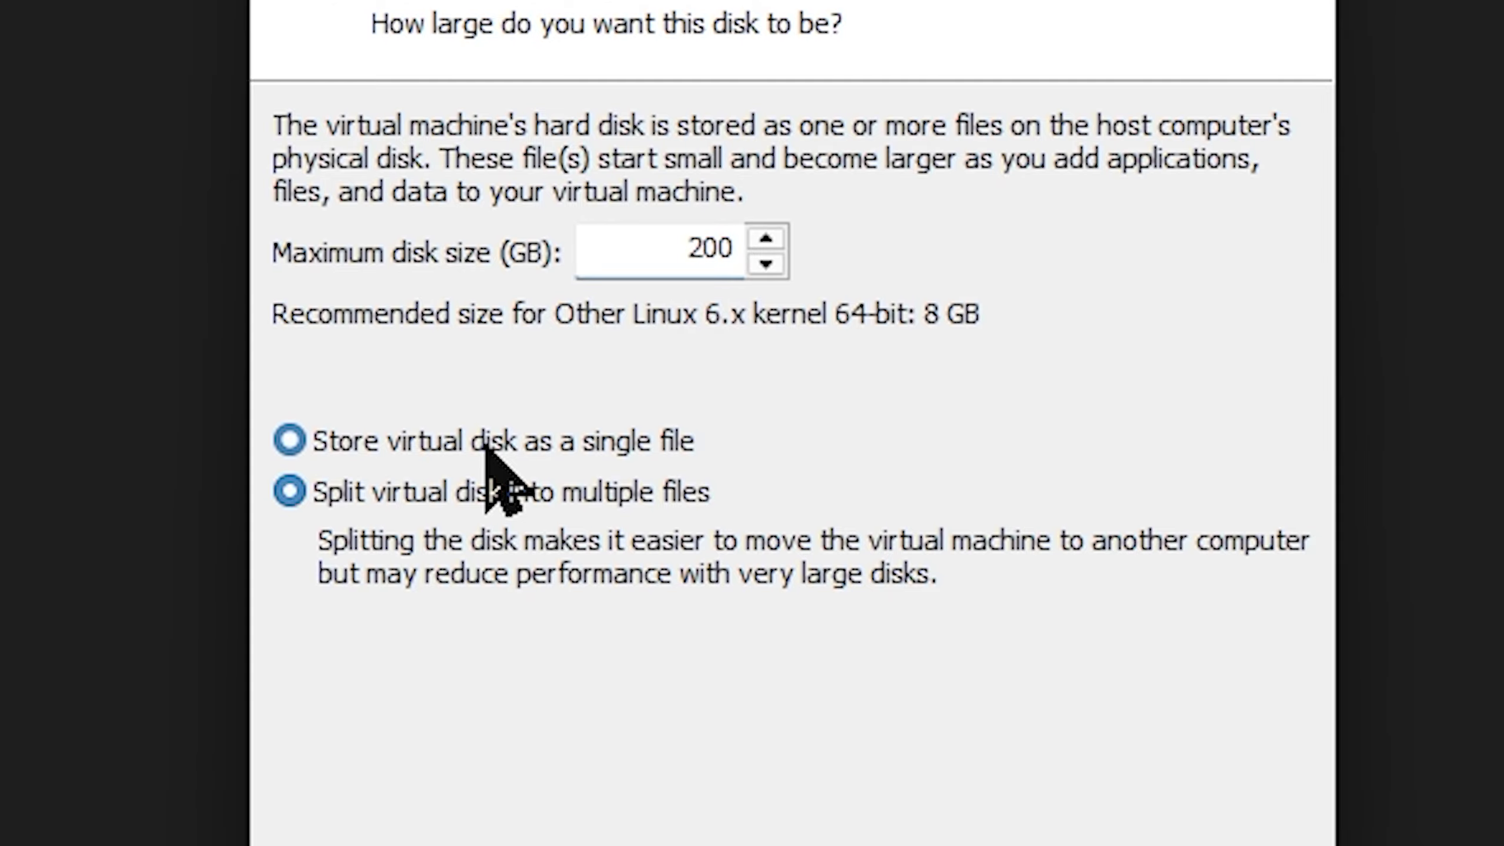
left_click(974, 840)
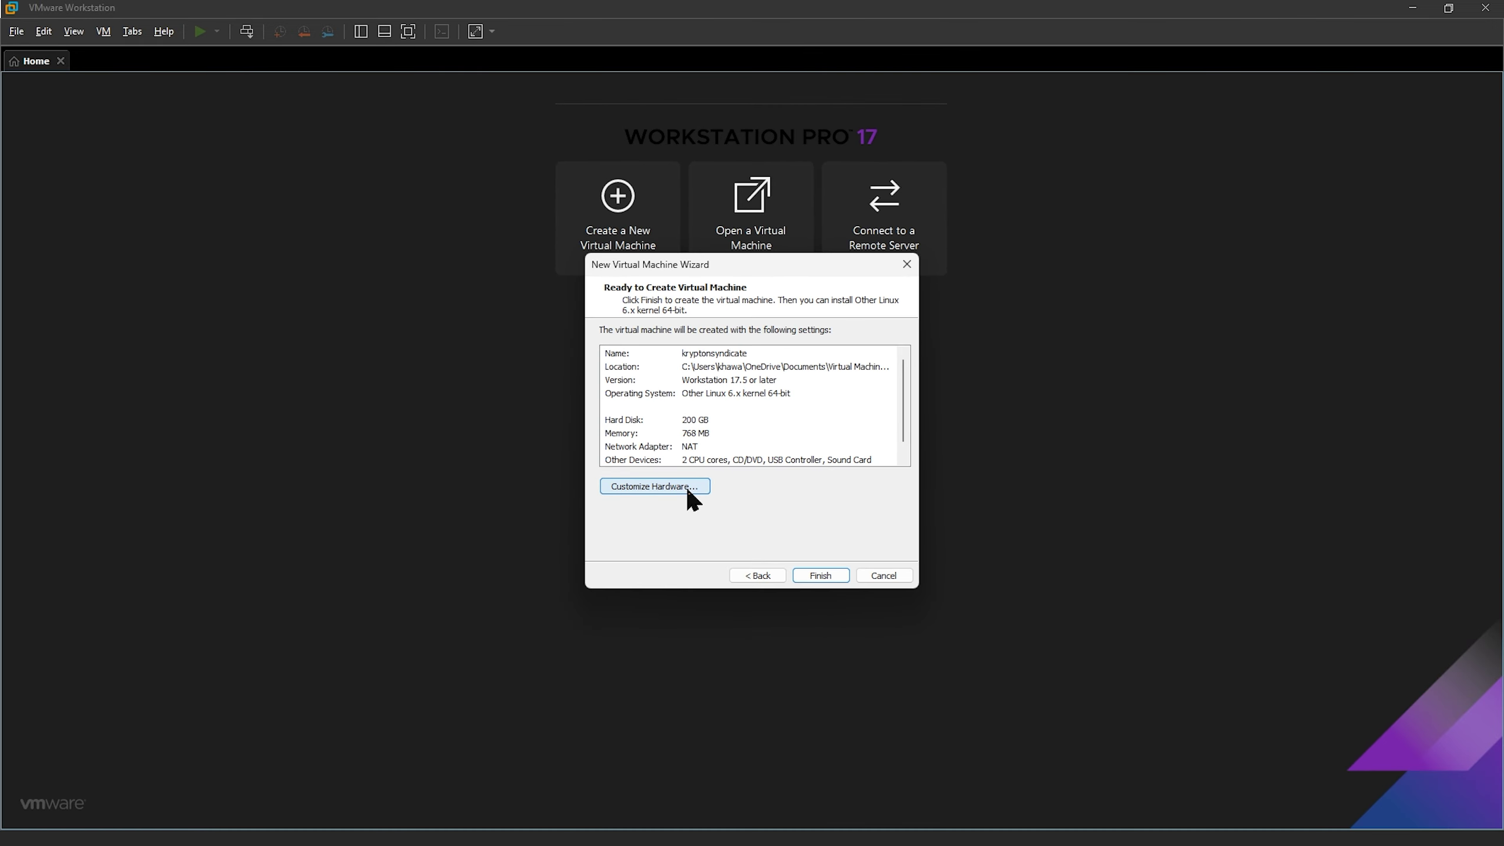
Customize the hardware with 12500 MB of memory and 8 processor cores, keep the NAT network, and finish creating the virtual machine.
left_click(687, 490)
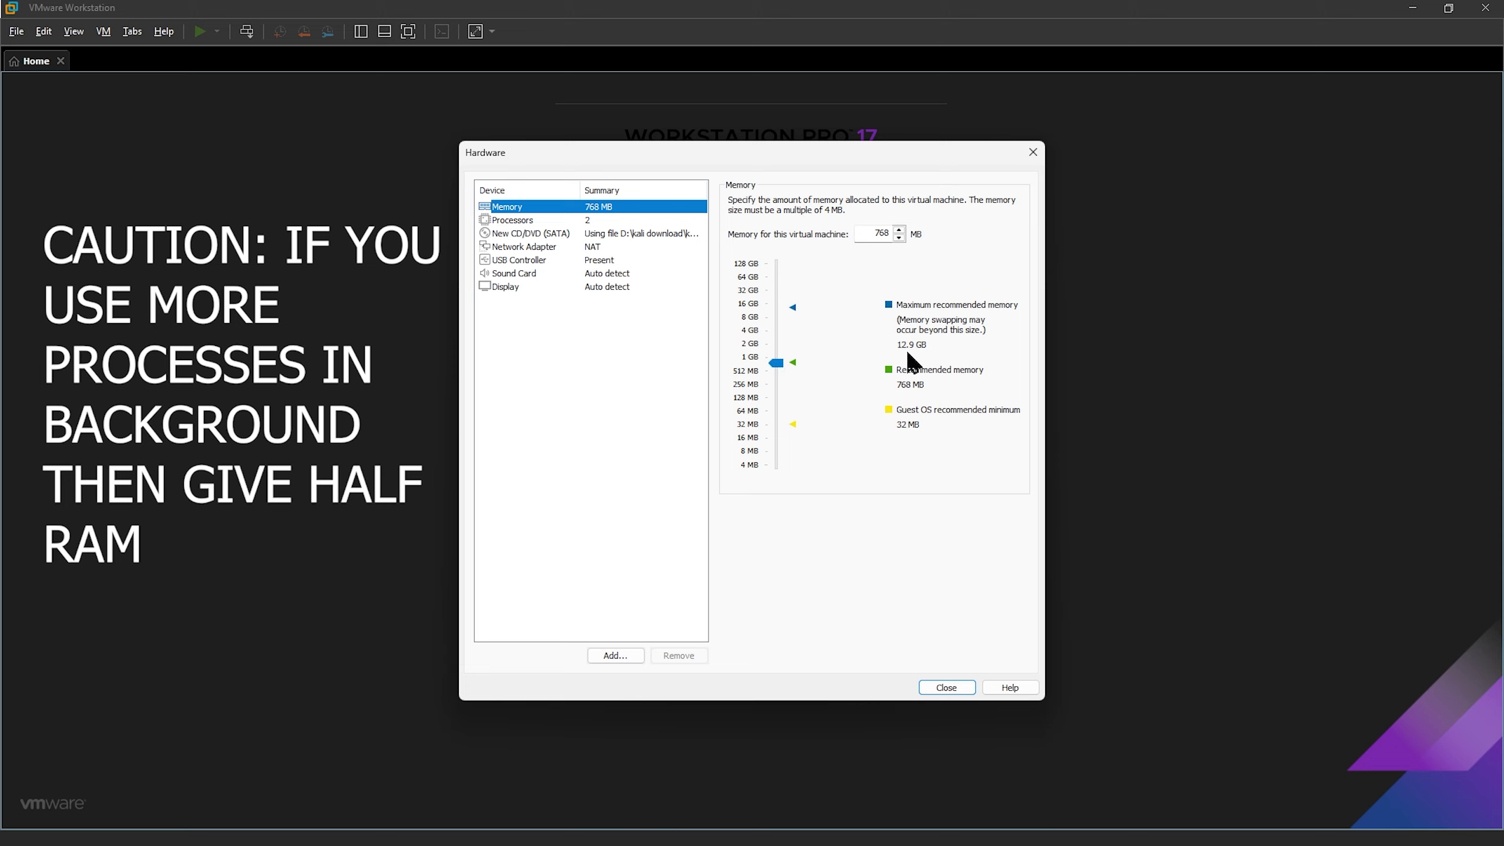
double_click(884, 233)
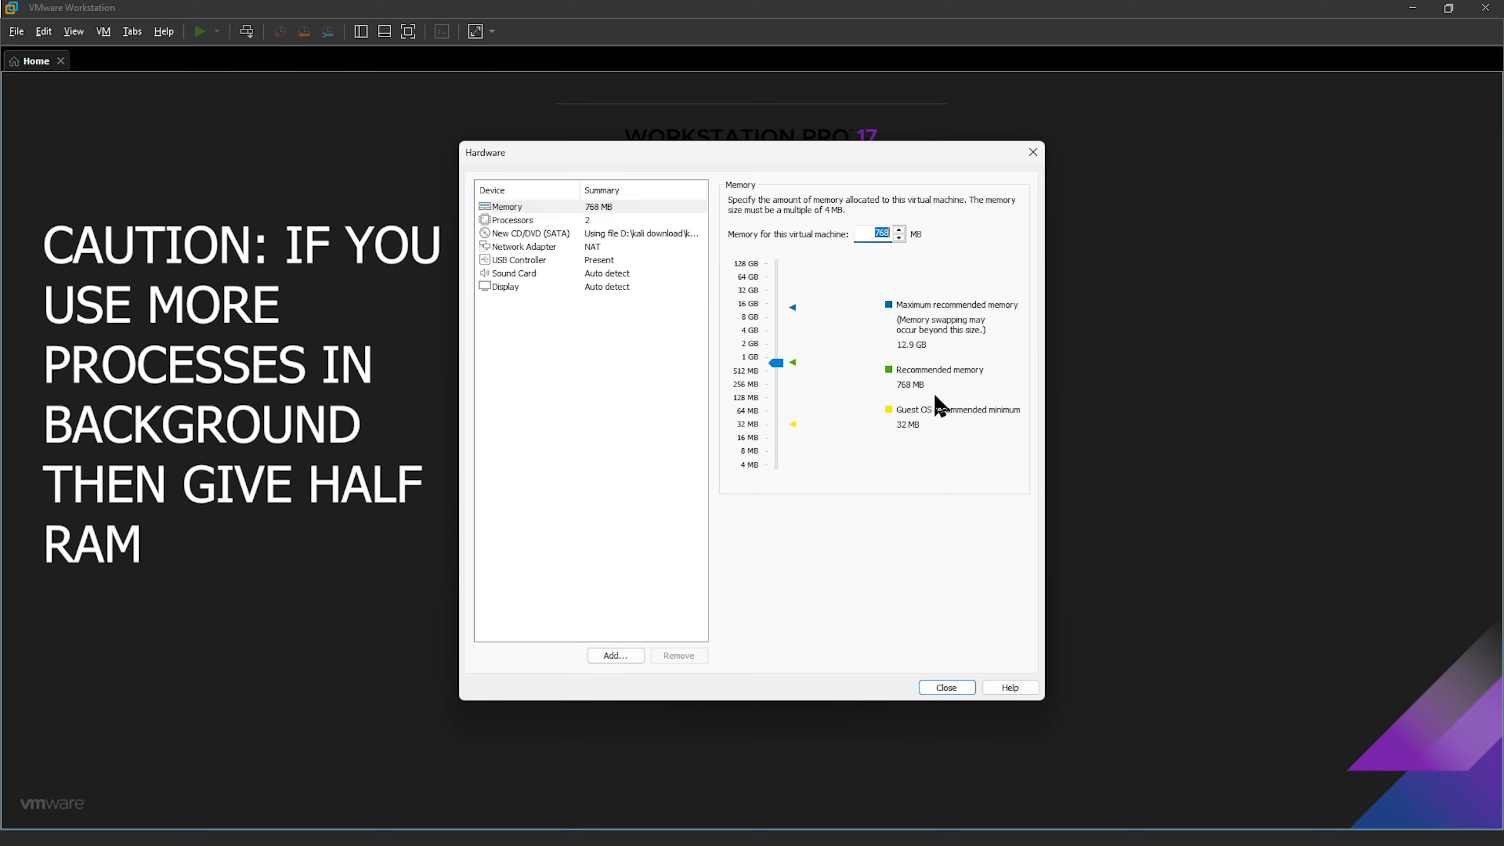
type("12")
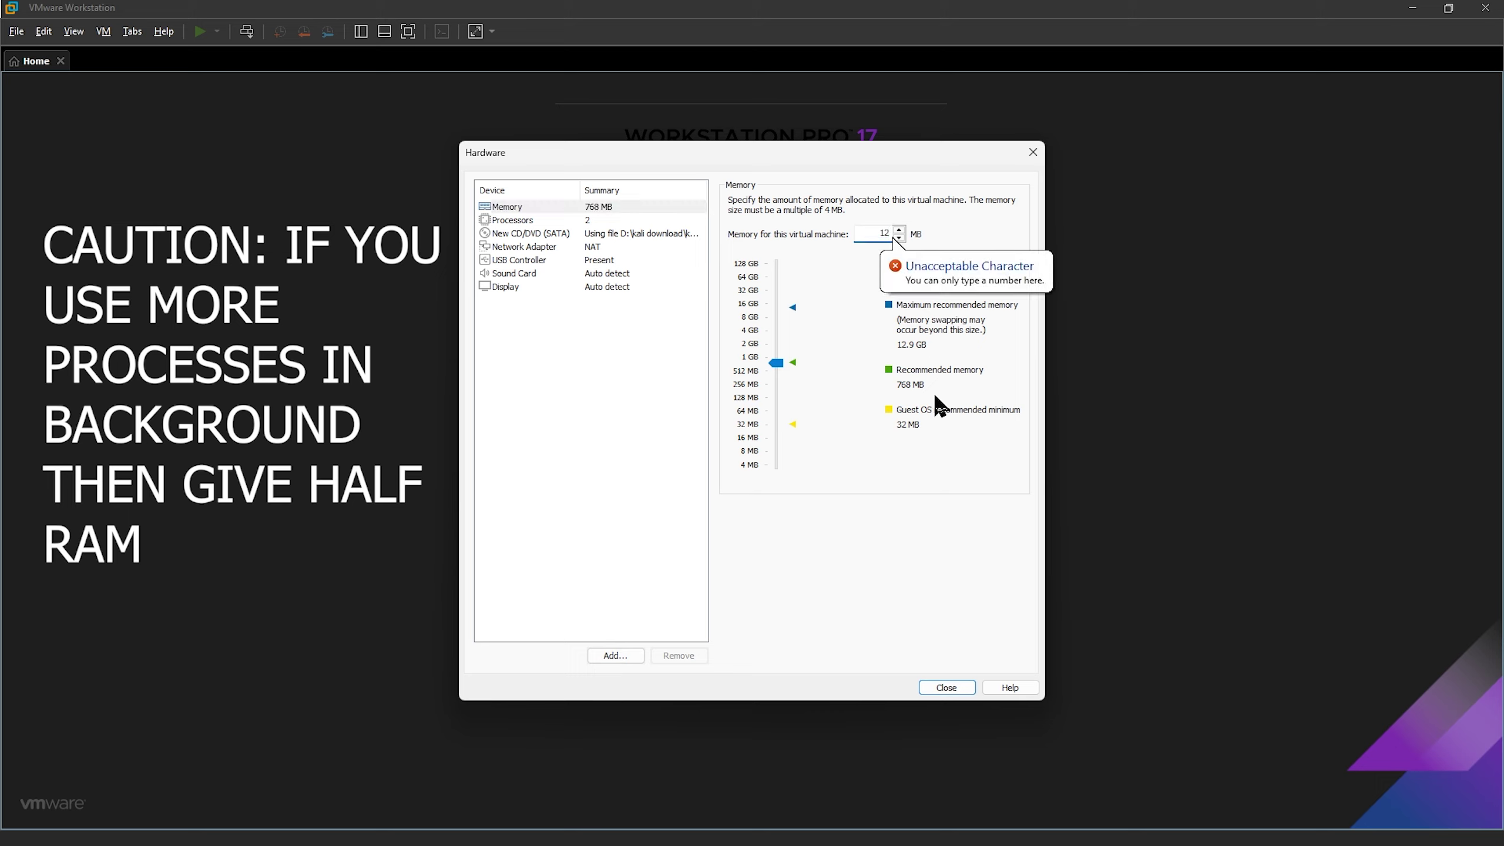
type("500")
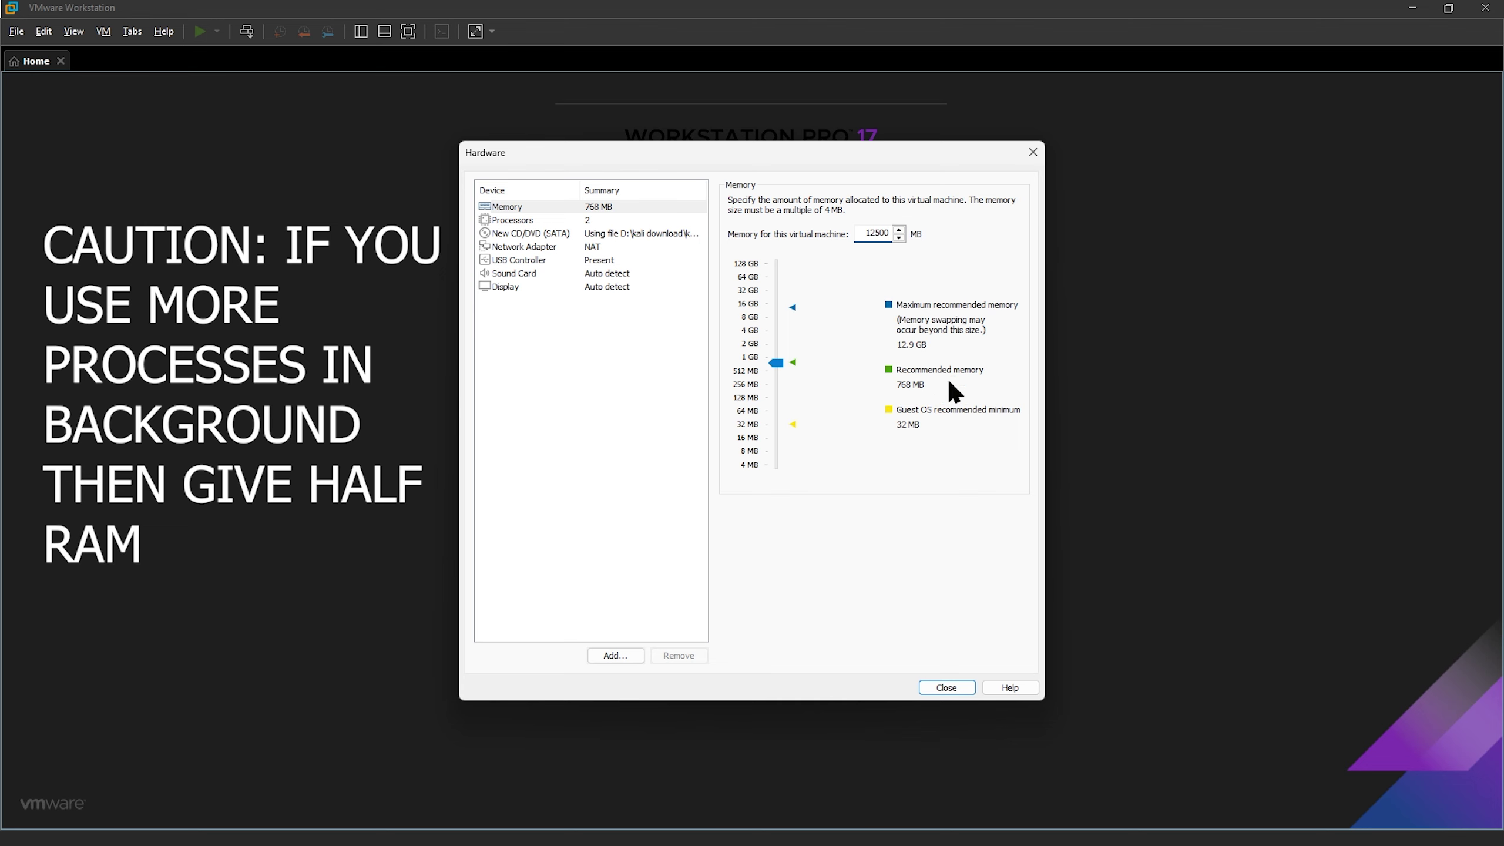
left_click(548, 245)
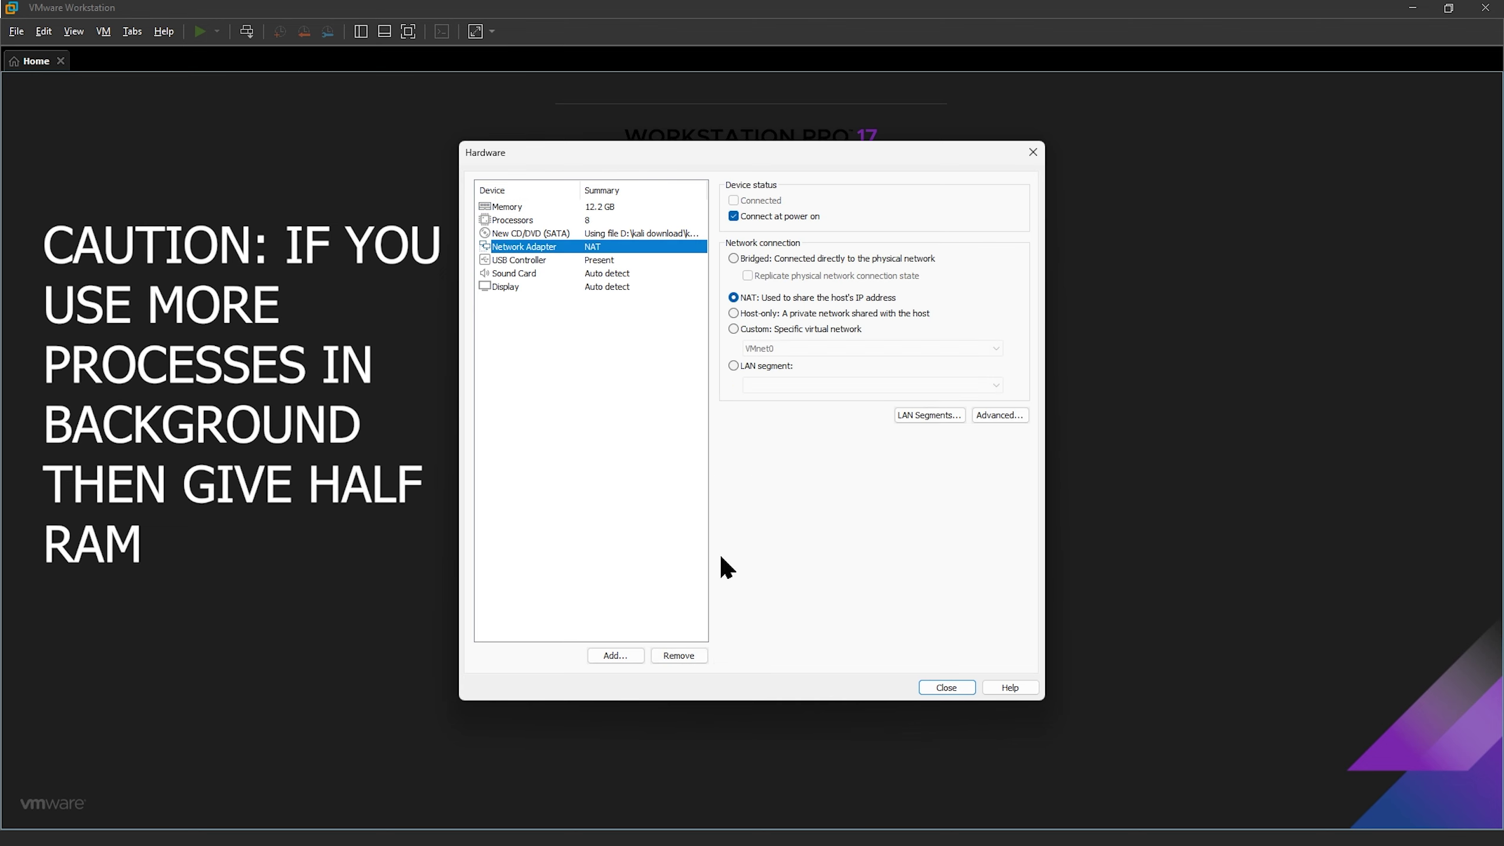
left_click(946, 688)
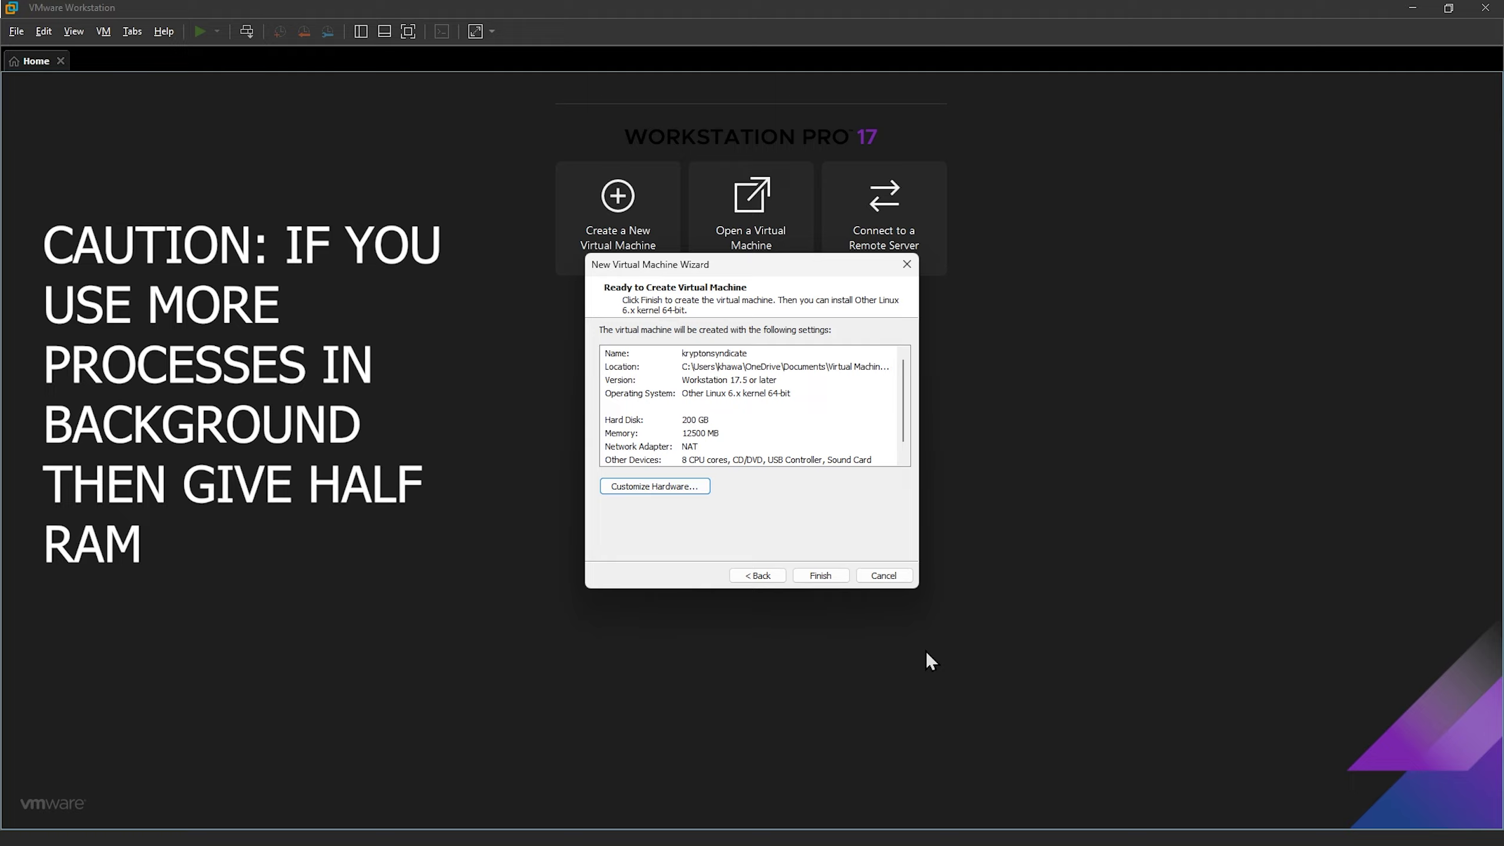
left_click(823, 576)
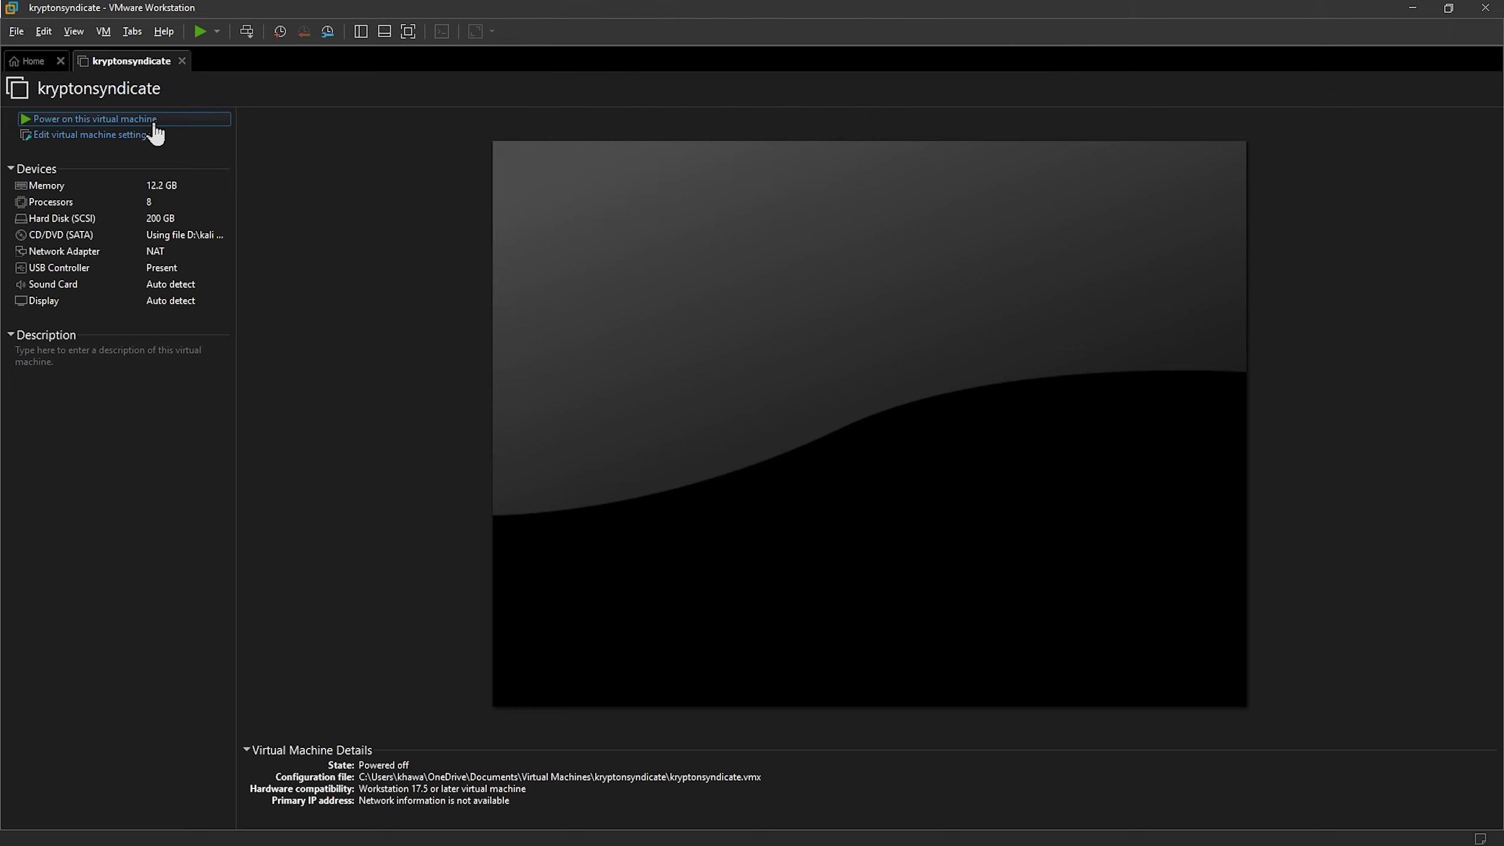
Power on the kryptonsyndicate virtual machine, dismiss the side channel mitigations hint, and start the Kali graphical install.
left_click(615, 246)
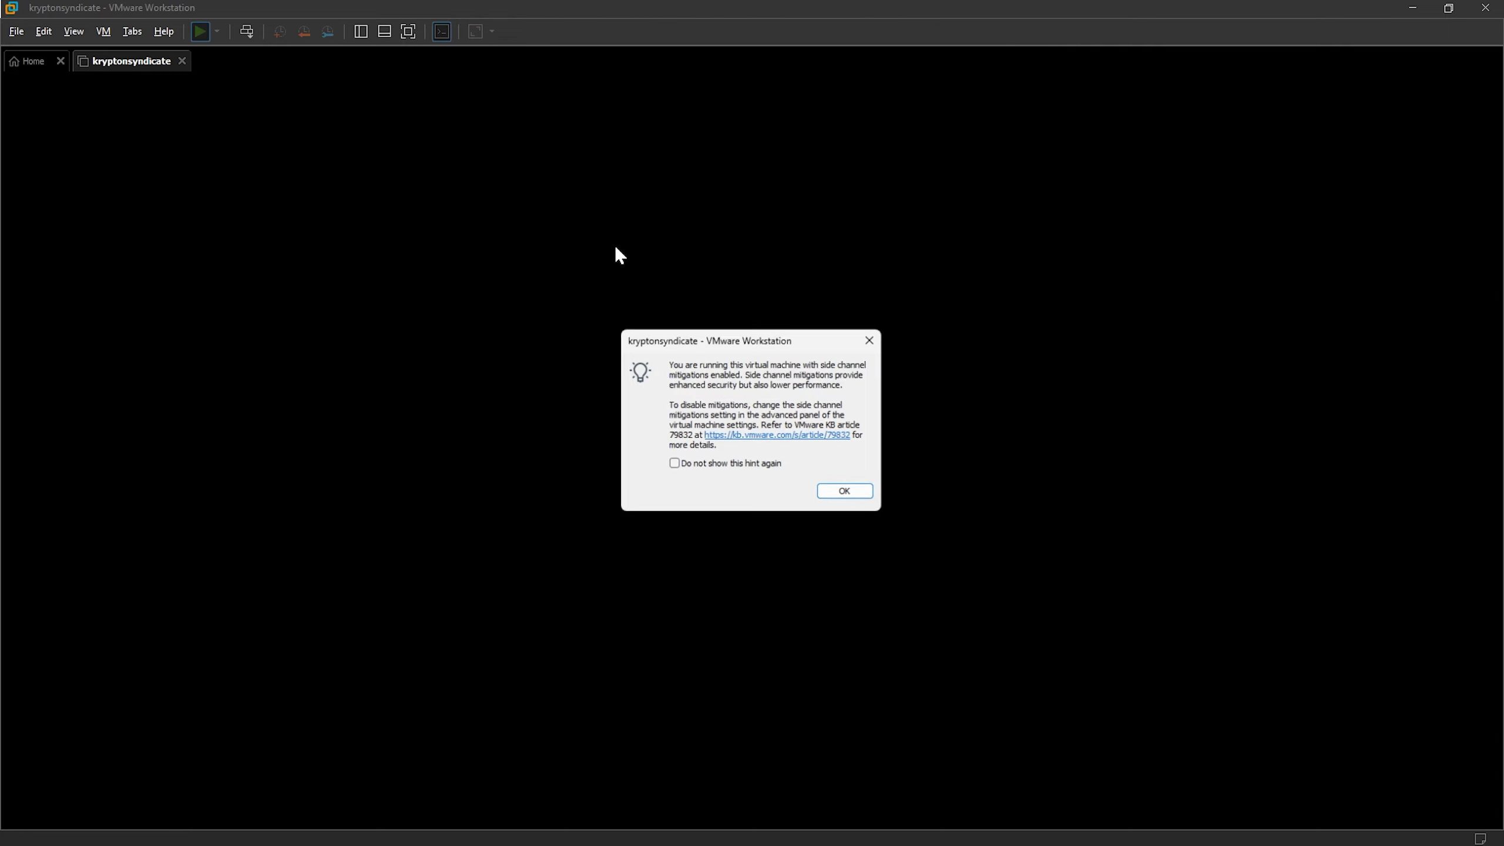
left_click(833, 497)
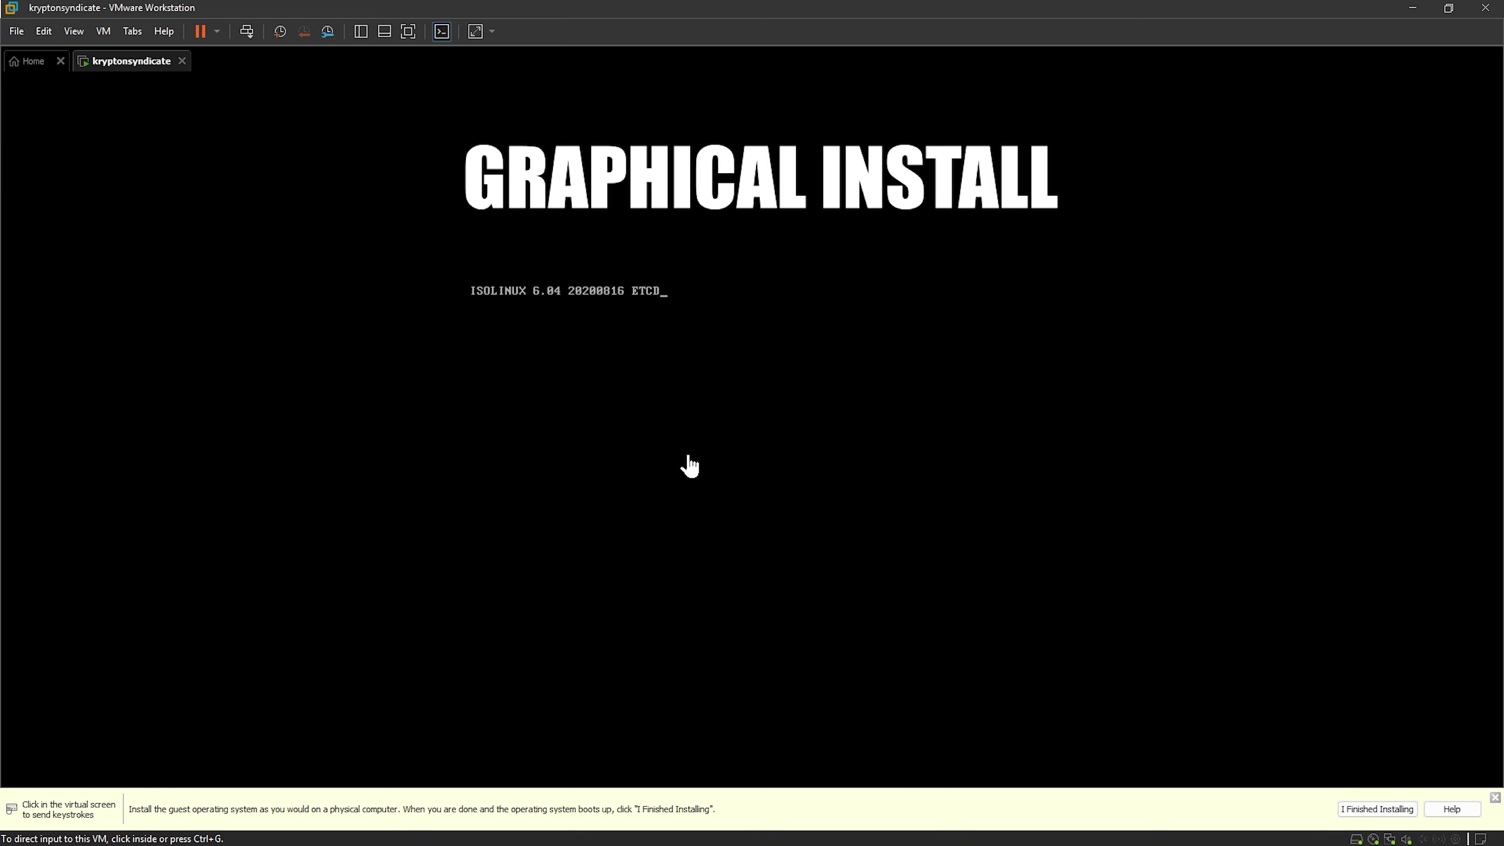
left_click(689, 465)
key("Return")
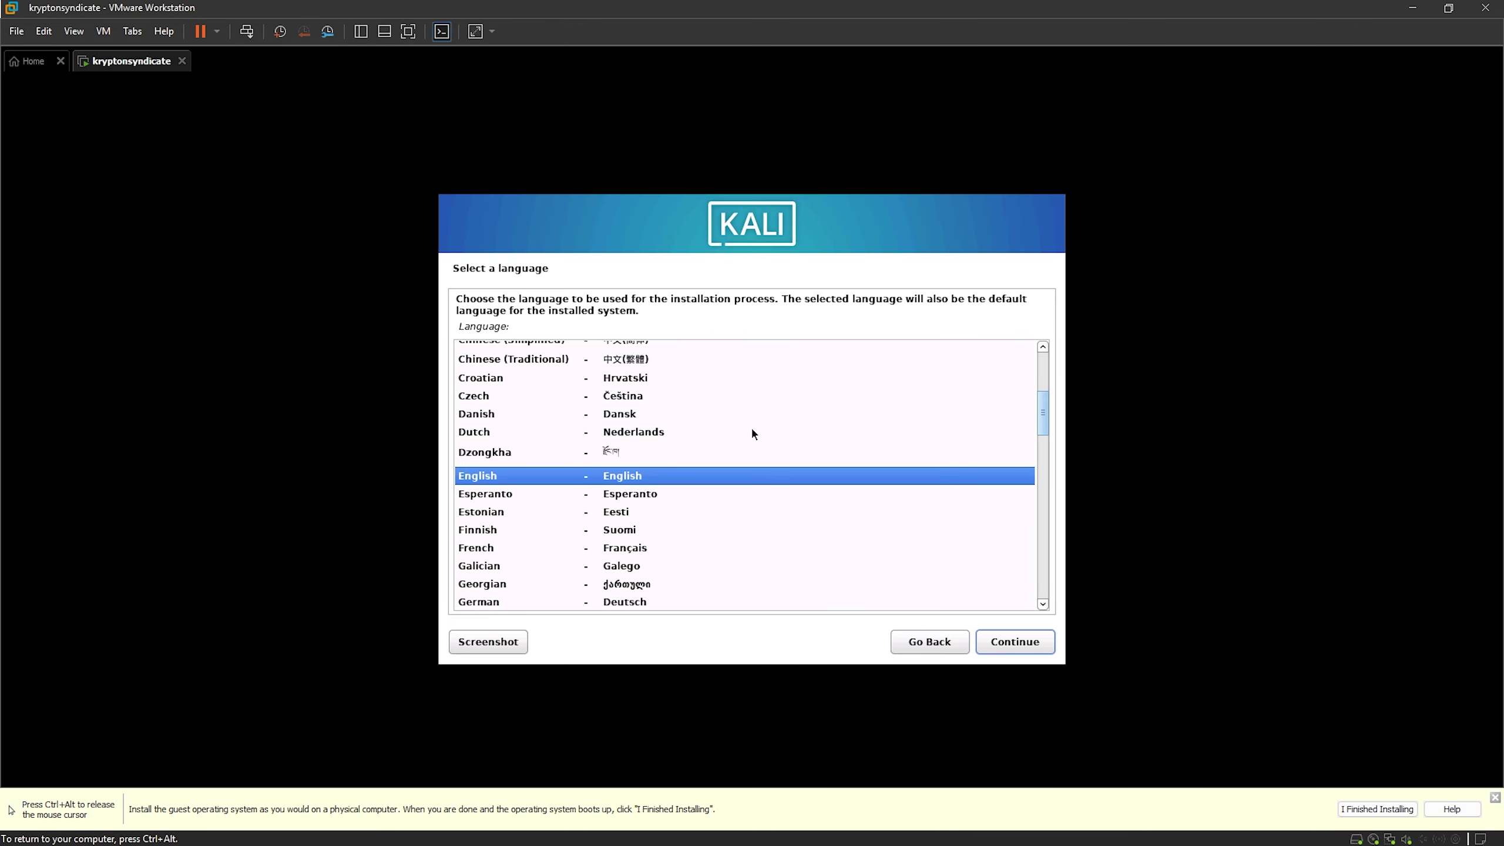
Choose English as the installation language and continue to the location selection.
key("Down")
key("Up")
key("Return")
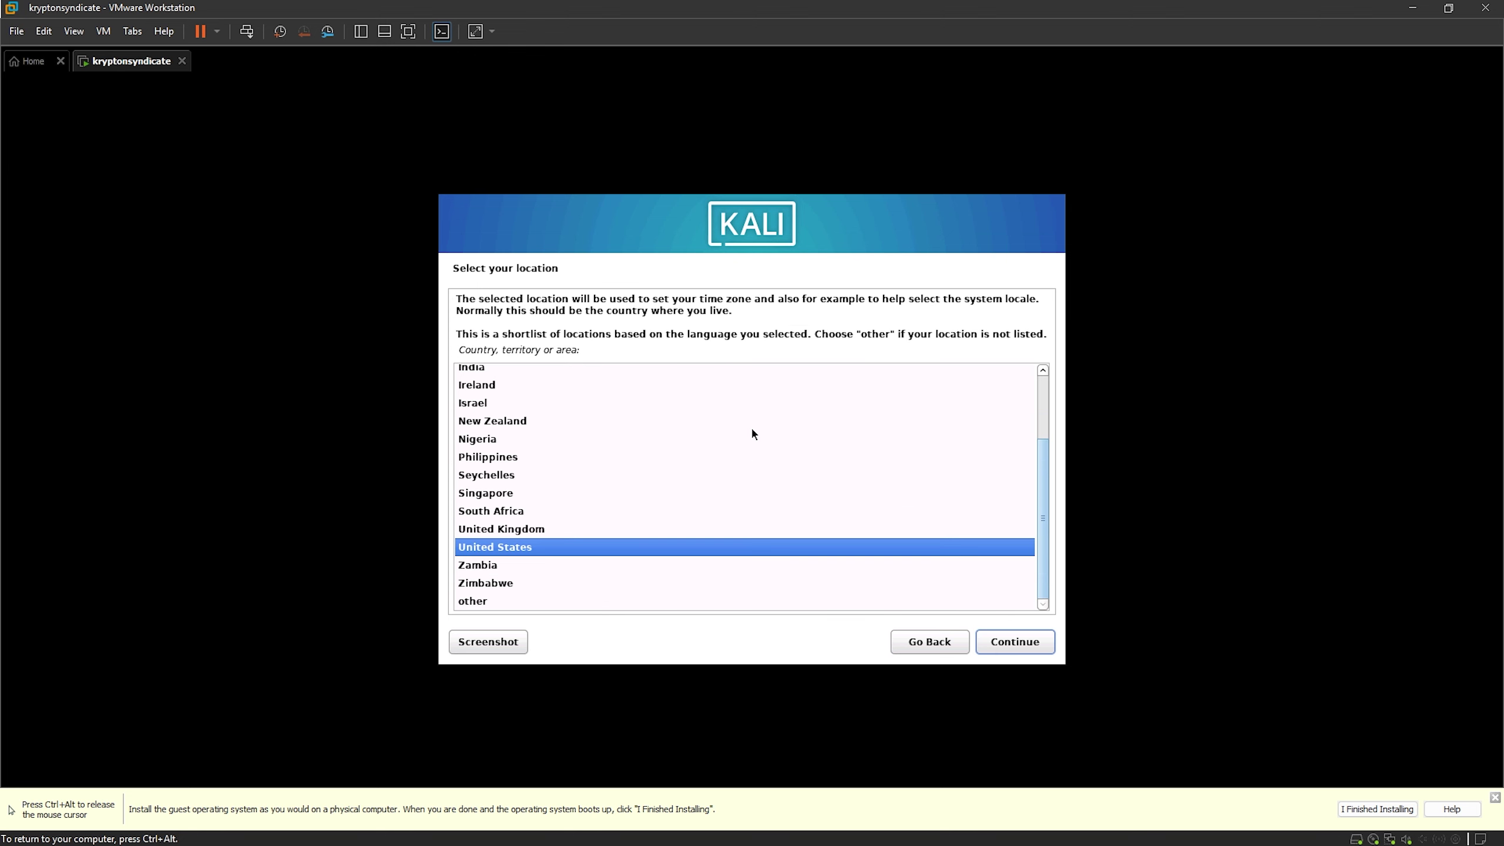